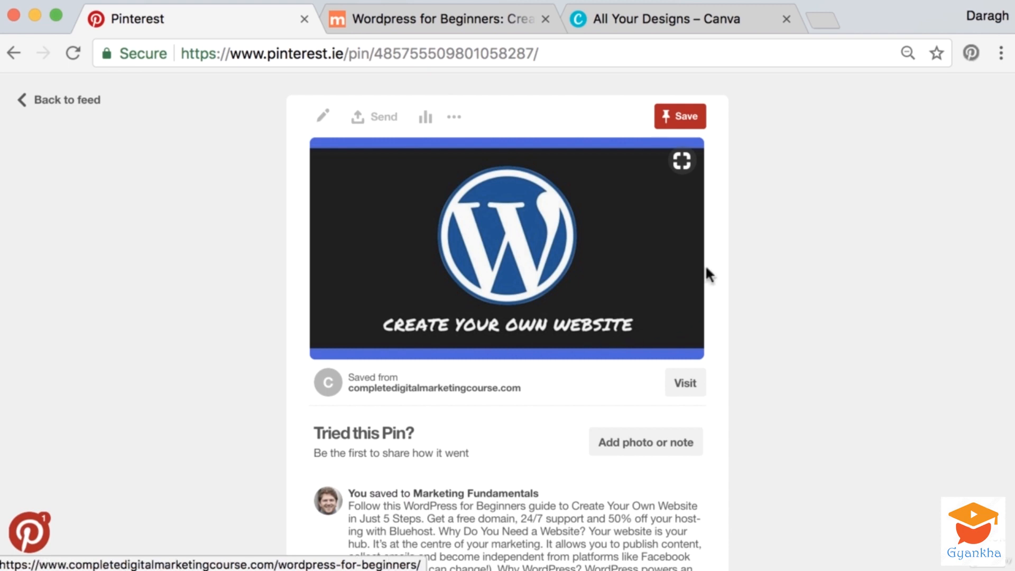
Switch to the WordPress for Beginners article and examine its title and header image
{"action": "left_click", "coordinate": [443, 21]}
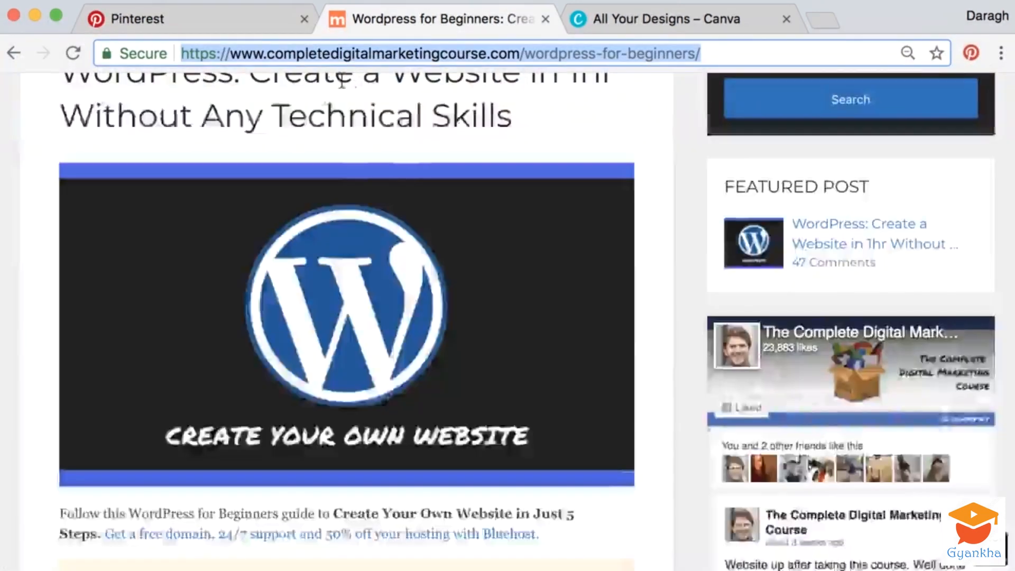
{"action": "scroll", "coordinate": [335, 169], "scroll_direction": "up", "scroll_amount": 3}
{"action": "scroll", "coordinate": [335, 170], "scroll_direction": "down", "scroll_amount": 1}
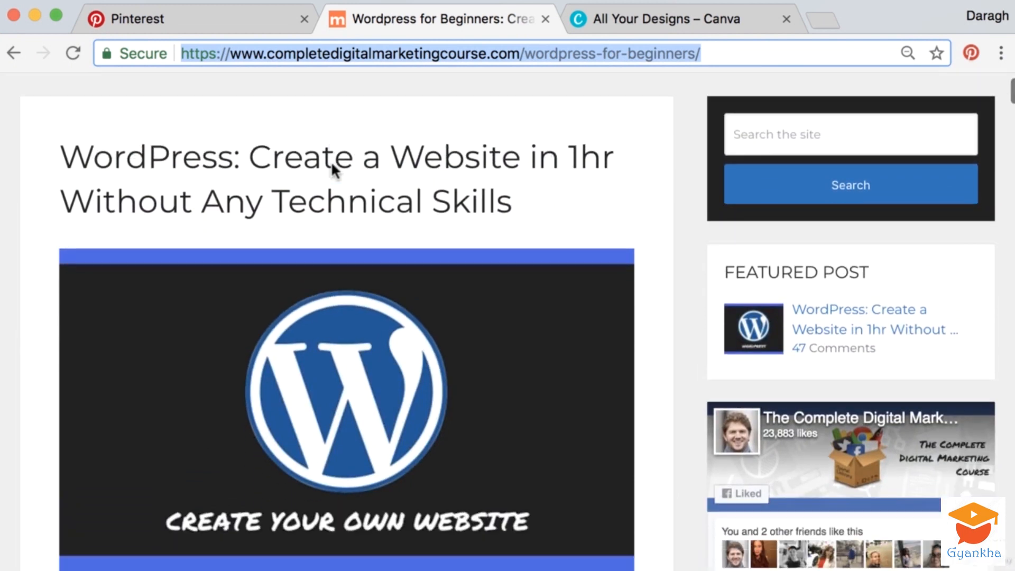
{"action": "scroll", "coordinate": [332, 169], "scroll_direction": "down", "scroll_amount": 1}
{"action": "mouse_move", "coordinate": [169, 404]}
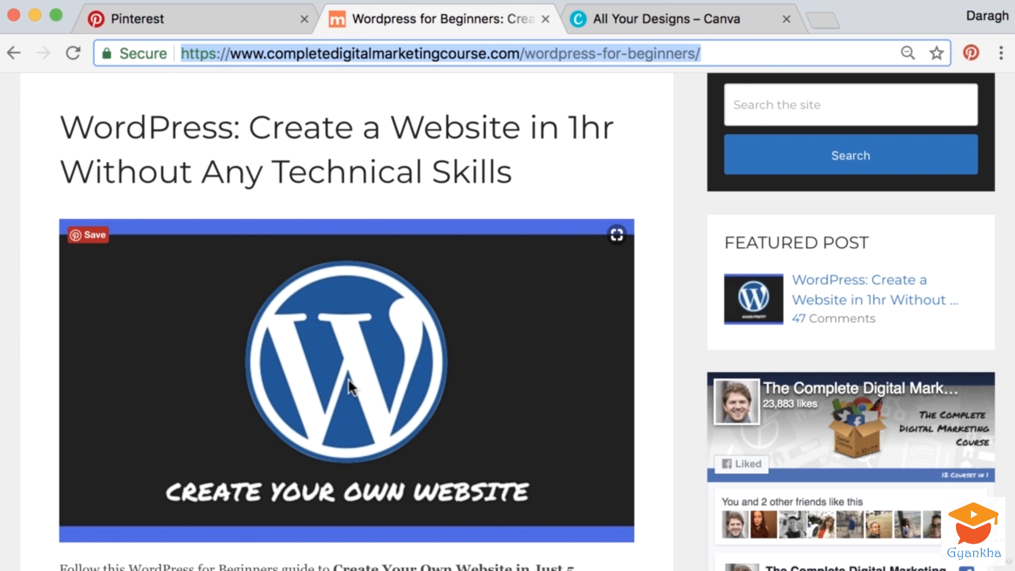
Switch back to Pinterest, search for "create a website" and examine the shape and design of the resulting pins
{"action": "left_click", "coordinate": [260, 18]}
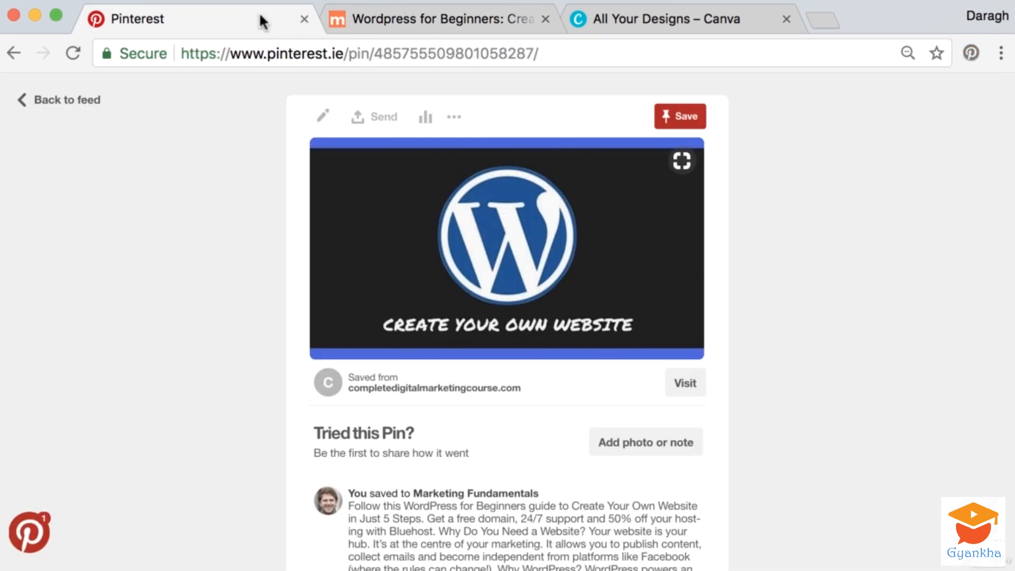
{"action": "left_click", "coordinate": [60, 115]}
{"action": "left_click", "coordinate": [205, 98]}
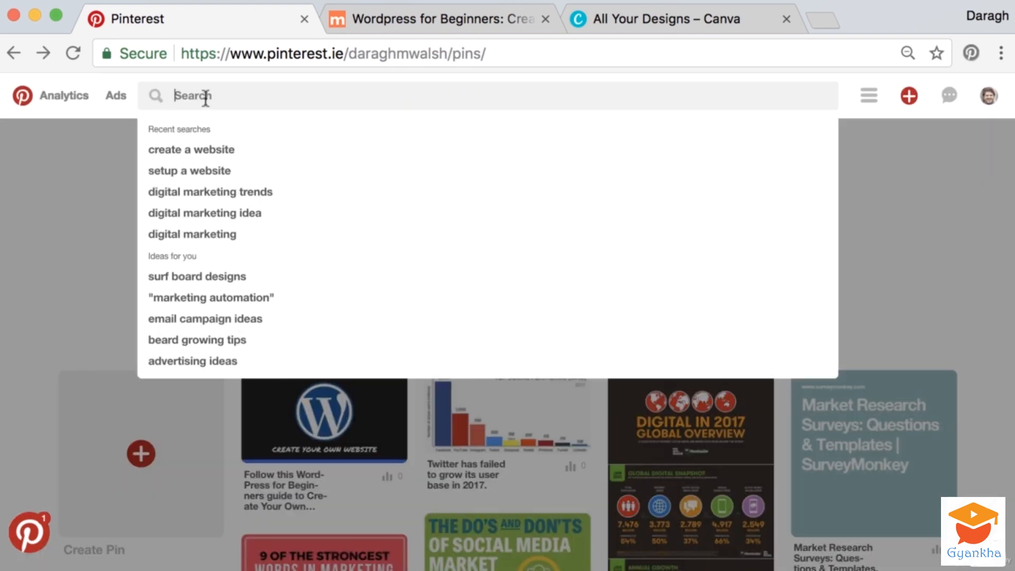
{"action": "left_click", "coordinate": [204, 150]}
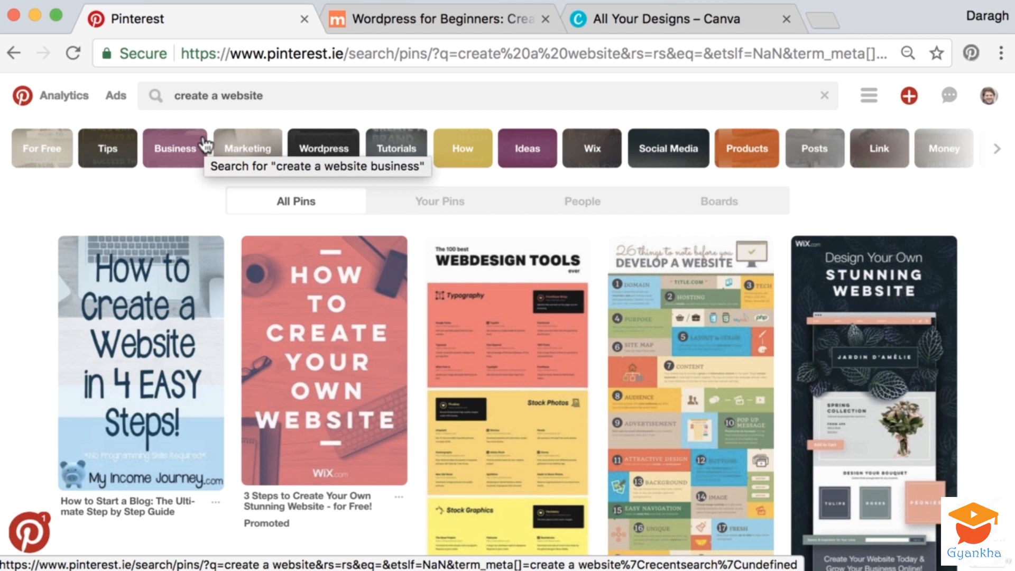
{"action": "scroll", "coordinate": [159, 225], "scroll_direction": "down", "scroll_amount": 1}
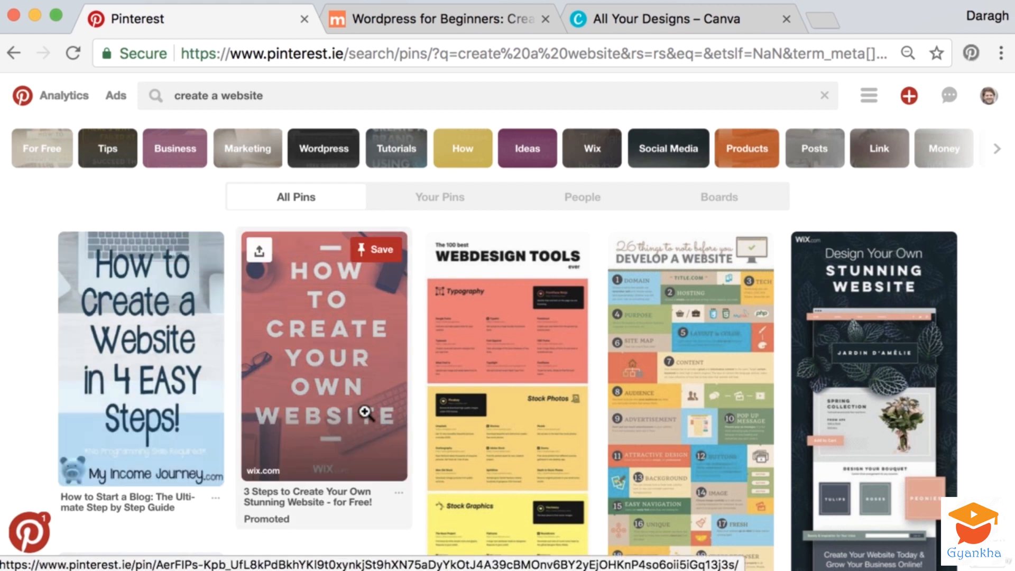
{"action": "scroll", "coordinate": [484, 404], "scroll_direction": "down", "scroll_amount": 5}
{"action": "scroll", "coordinate": [511, 408], "scroll_direction": "up", "scroll_amount": 5}
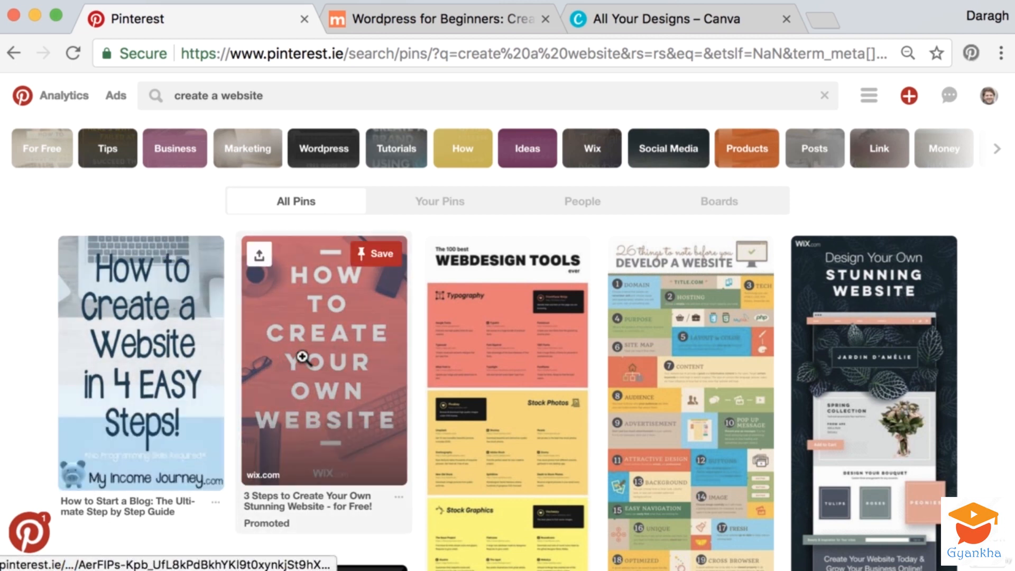
{"action": "scroll", "coordinate": [302, 357], "scroll_direction": "down", "scroll_amount": 5}
{"action": "scroll", "coordinate": [302, 358], "scroll_direction": "up", "scroll_amount": 5}
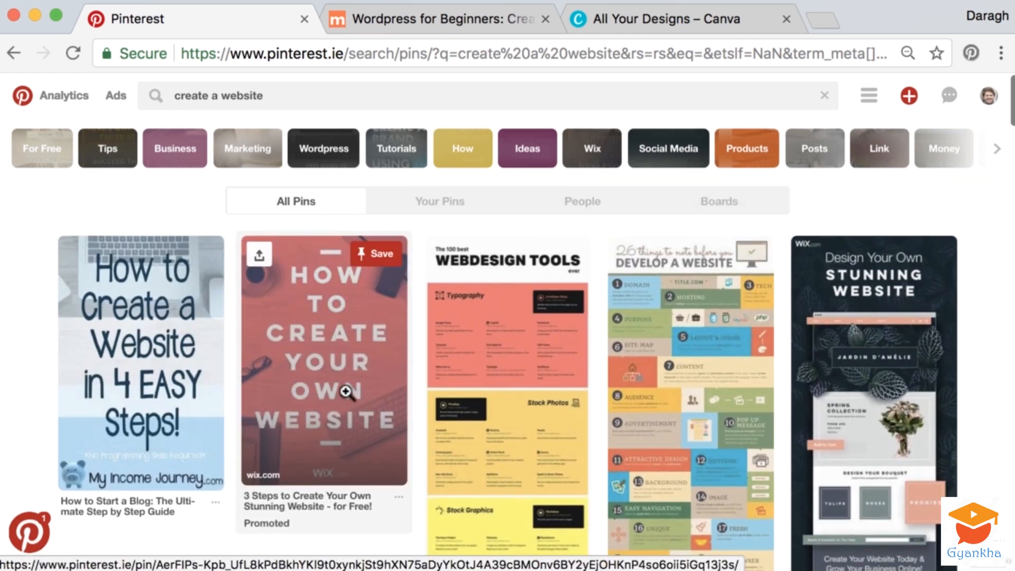
Open the "Create Your Own Website" pin from the profile's pins and compare its image with the "create a website" search results
{"action": "left_click", "coordinate": [16, 54]}
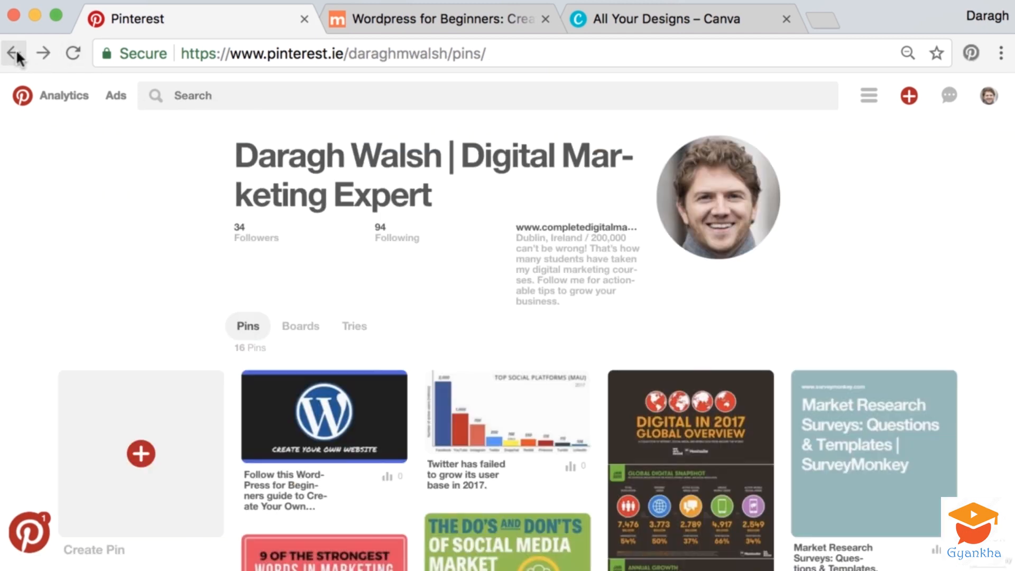
{"action": "left_click", "coordinate": [312, 394]}
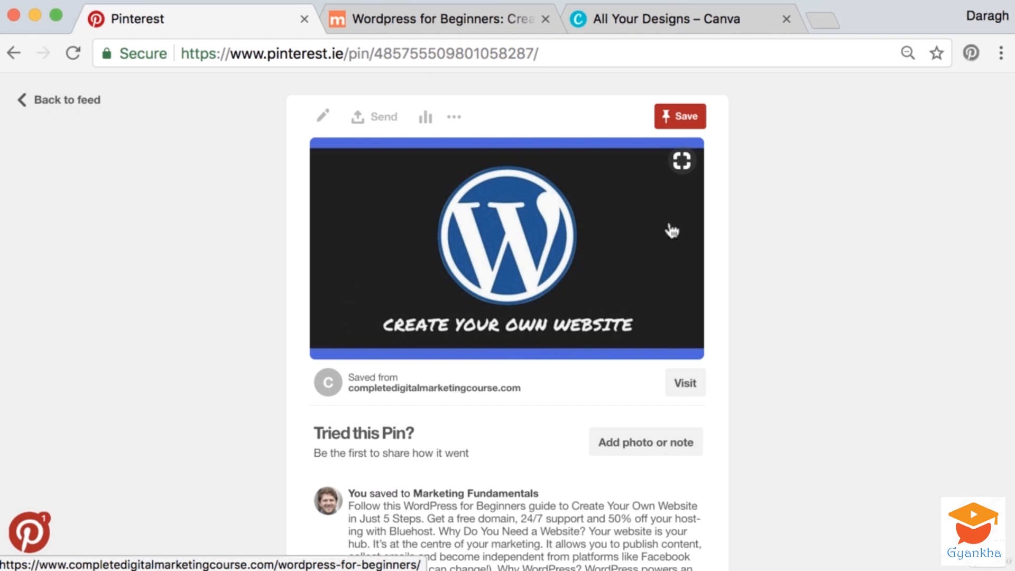
{"action": "left_click", "coordinate": [21, 89]}
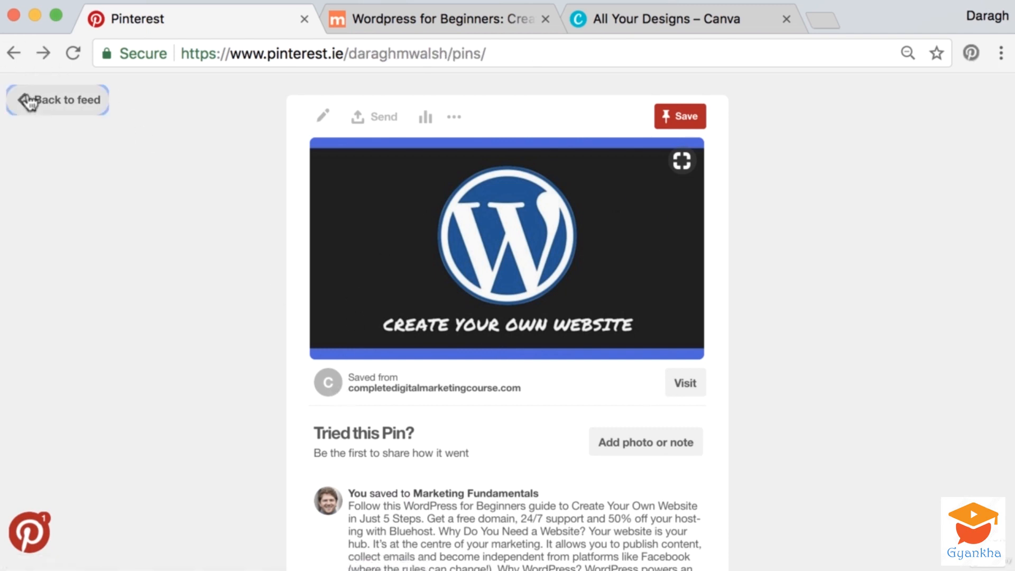
{"action": "left_click", "coordinate": [13, 54]}
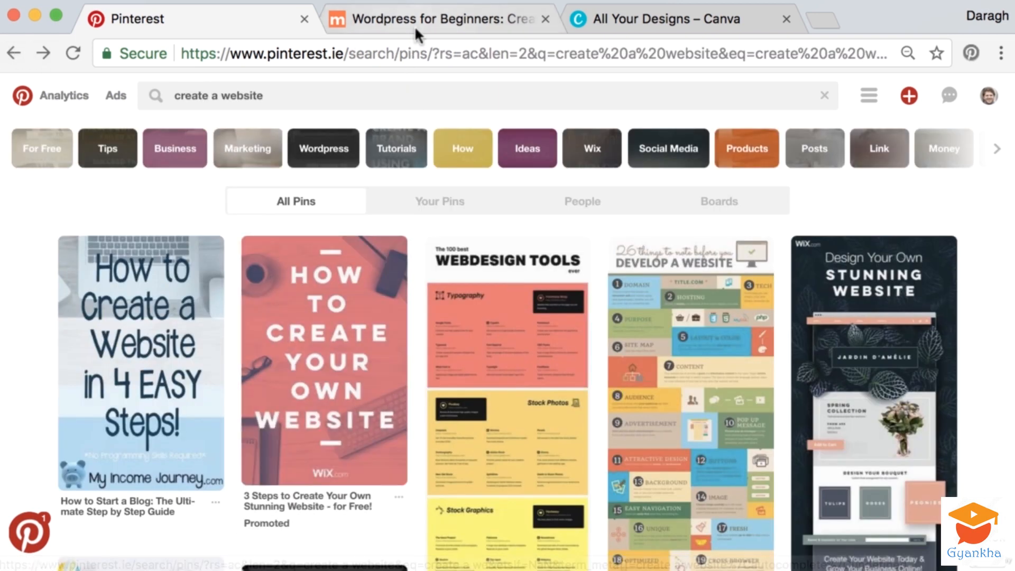
Switch to Canva and create a new Pinterest Graphic design of 735 px × 1102 px from the social media posts
{"action": "left_click_drag", "start_coordinate": [614, 15], "coordinate": [417, 15]}
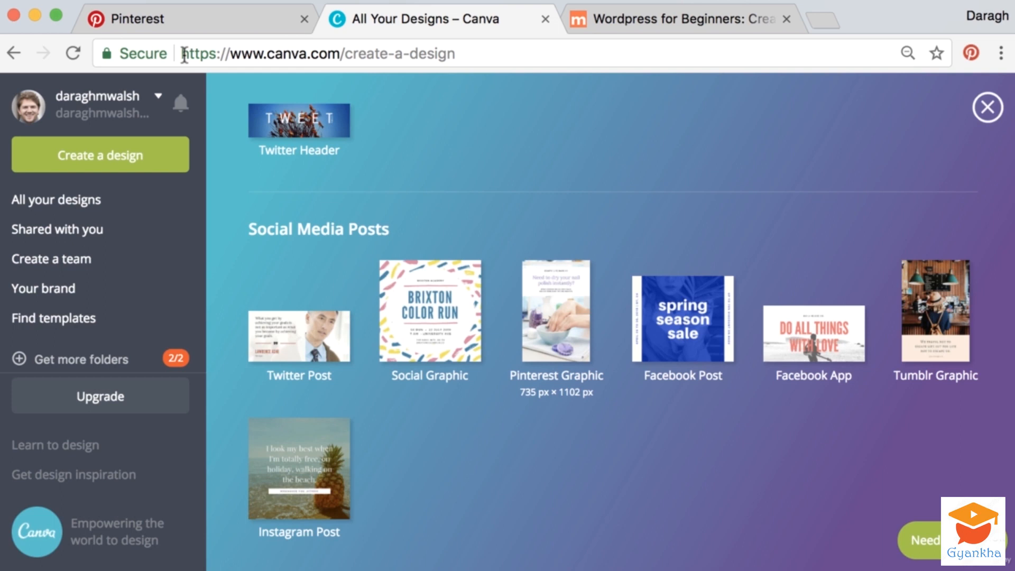
{"action": "left_click_drag", "start_coordinate": [184, 55], "coordinate": [340, 55]}
{"action": "left_click", "coordinate": [579, 406]}
{"action": "scroll", "coordinate": [578, 404], "scroll_direction": "up", "scroll_amount": 5}
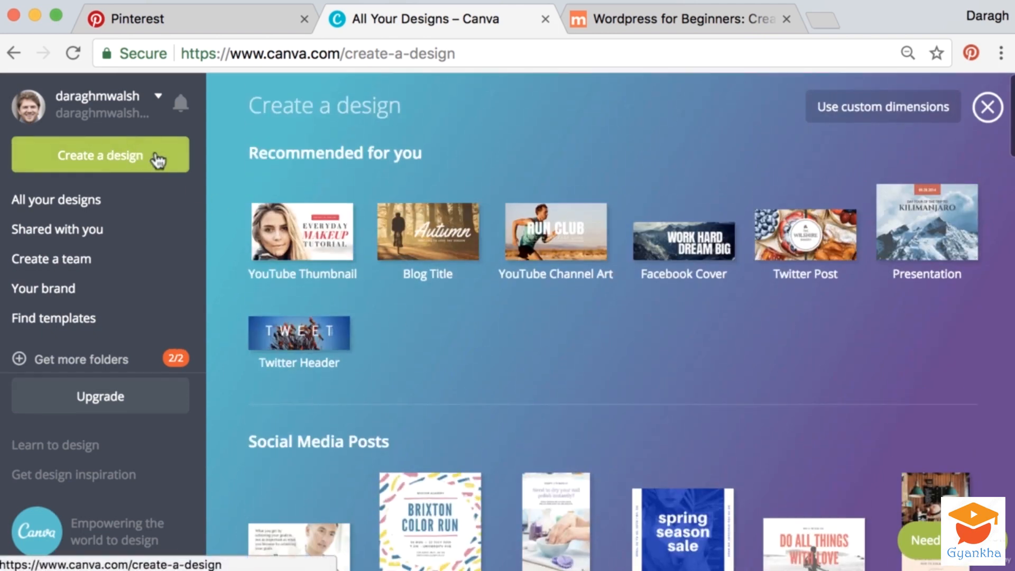
{"action": "scroll", "coordinate": [457, 280], "scroll_direction": "down", "scroll_amount": 5}
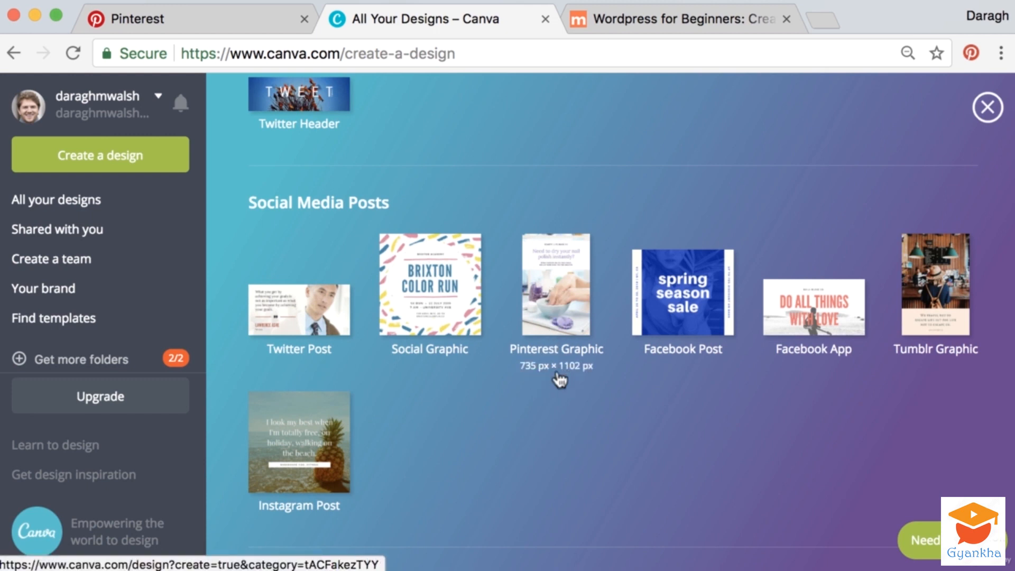
{"action": "left_click", "coordinate": [550, 313]}
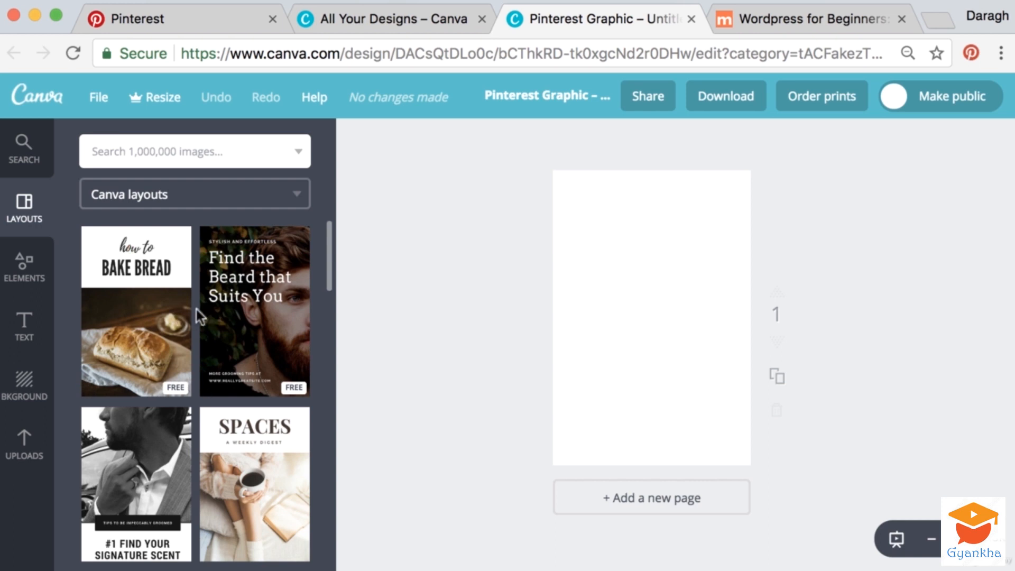
Apply the "Get the Messy Look Just Right" Canva layout to the blank page
{"action": "scroll", "coordinate": [196, 309], "scroll_direction": "down", "scroll_amount": 10}
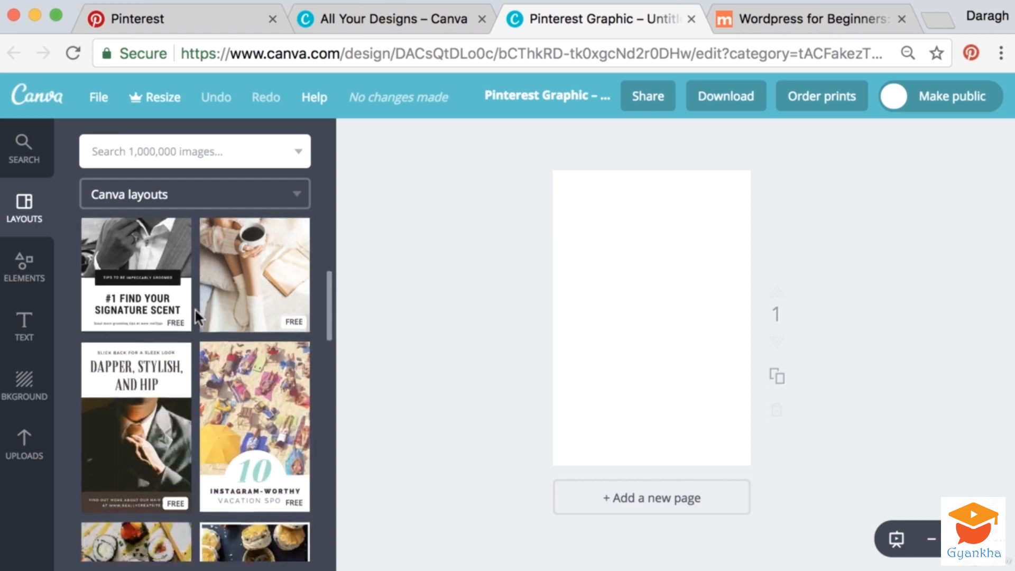
{"action": "scroll", "coordinate": [199, 318], "scroll_direction": "down", "scroll_amount": 8}
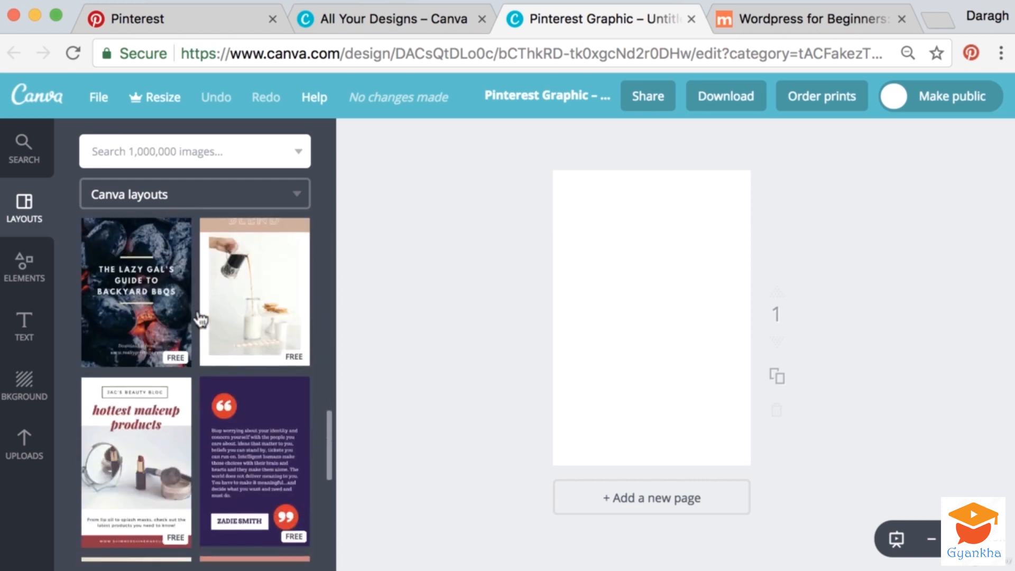
{"action": "scroll", "coordinate": [199, 318], "scroll_direction": "down", "scroll_amount": 8}
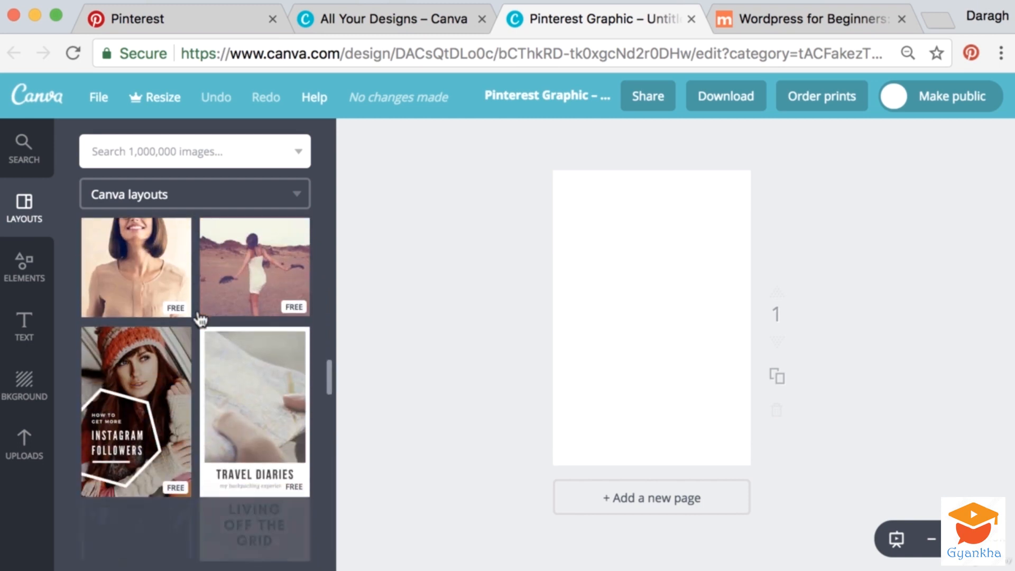
{"action": "scroll", "coordinate": [200, 319], "scroll_direction": "down", "scroll_amount": 1}
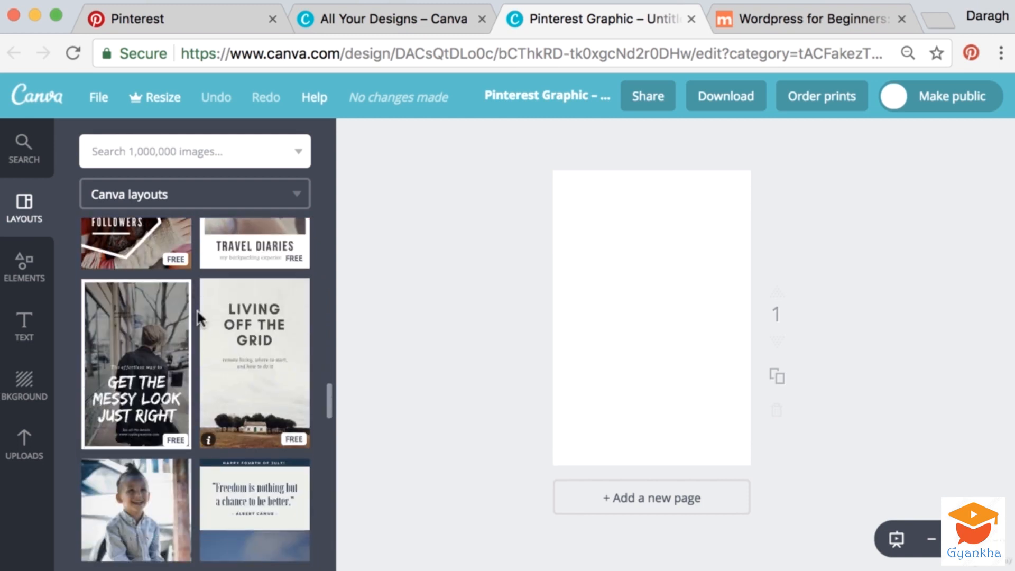
{"action": "left_click_drag", "start_coordinate": [140, 339], "coordinate": [674, 311]}
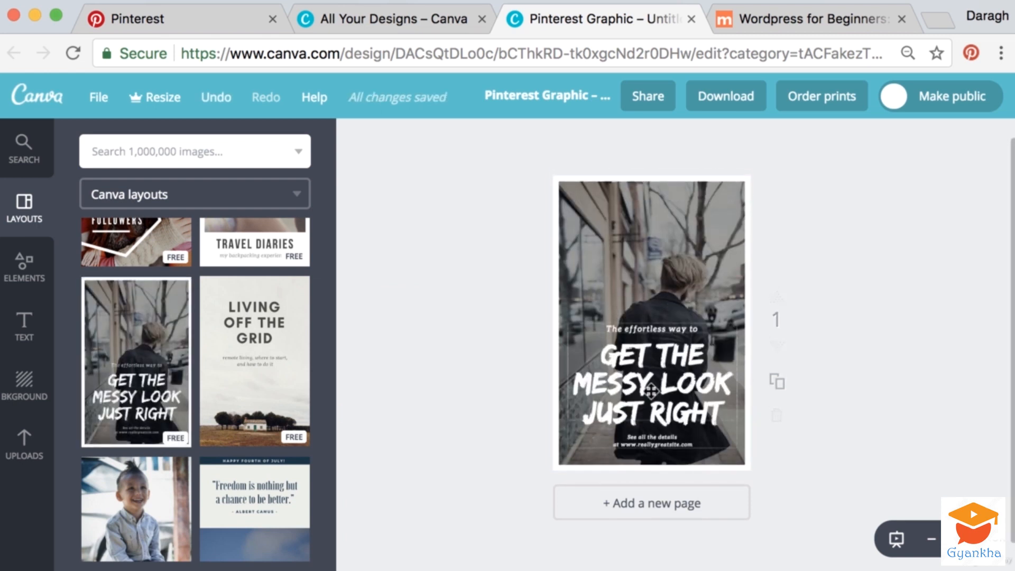
Replace the graphic's headline text with "SET UP A WEBSITE IN 5 STEPS"
{"action": "left_click", "coordinate": [651, 387]}
{"action": "double_click", "coordinate": [651, 386]}
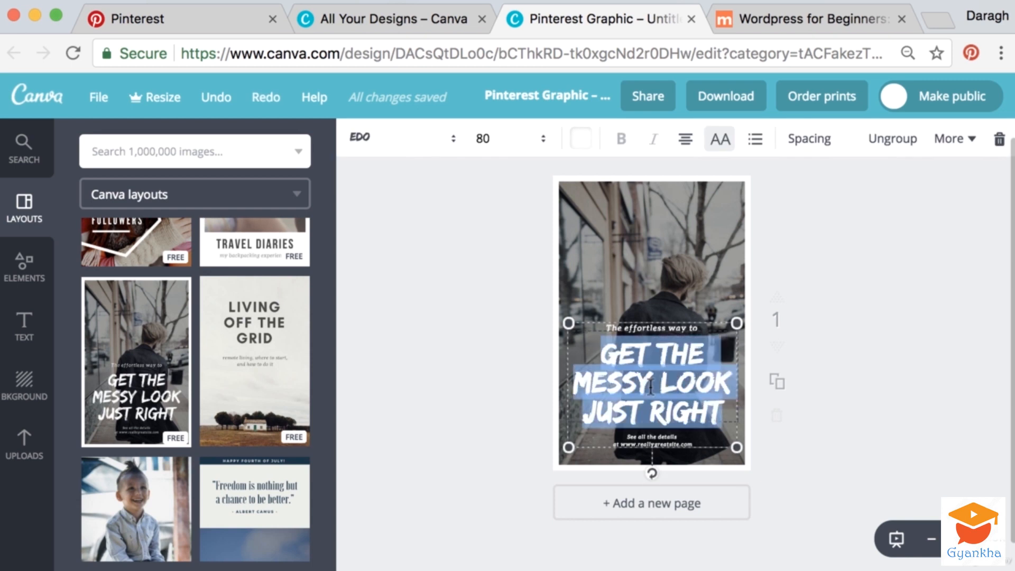
{"action": "type", "text": "SET"}
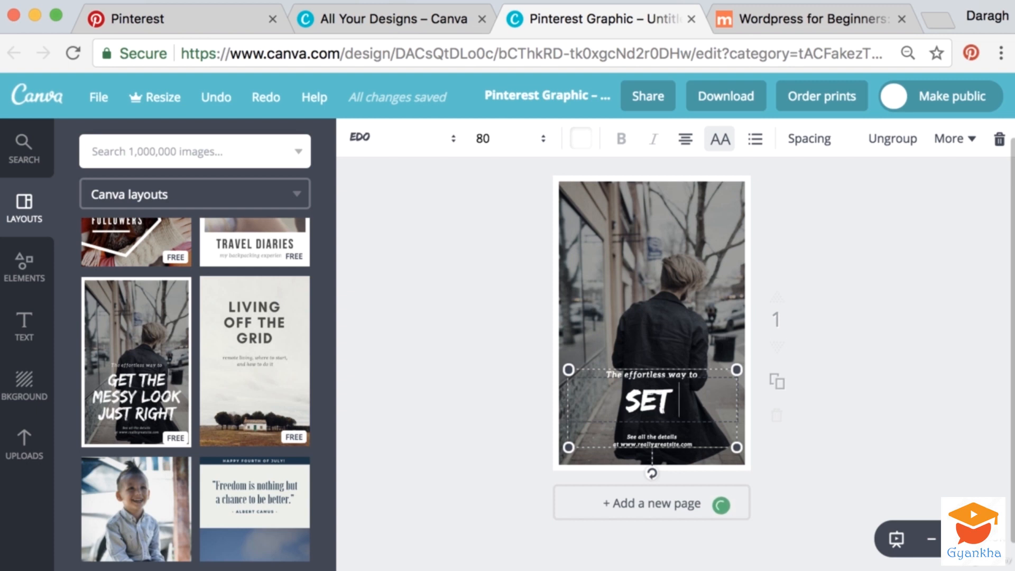
{"action": "type", "text": " UP A W"}
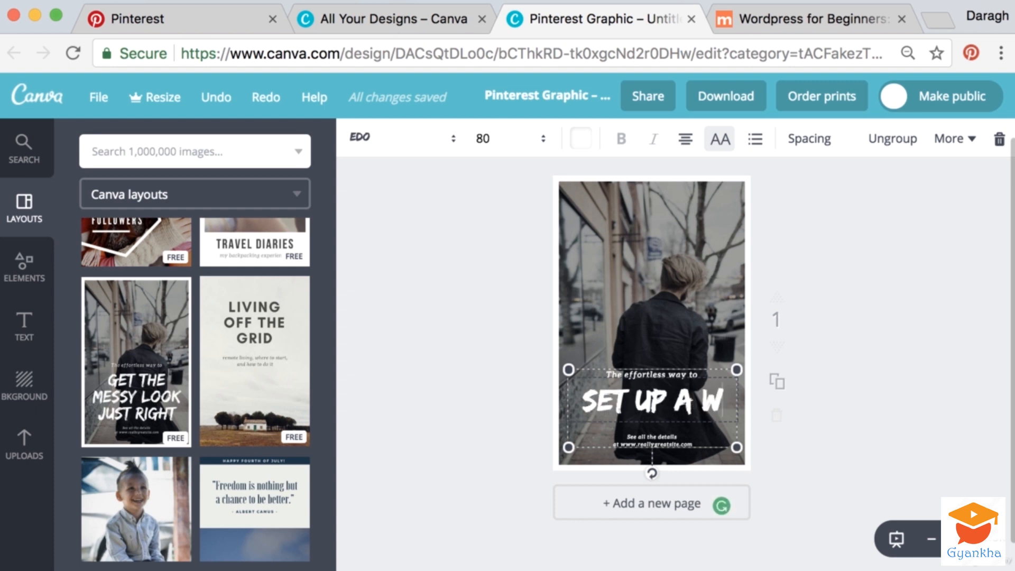
{"action": "type", "text": "EBSITE IN"}
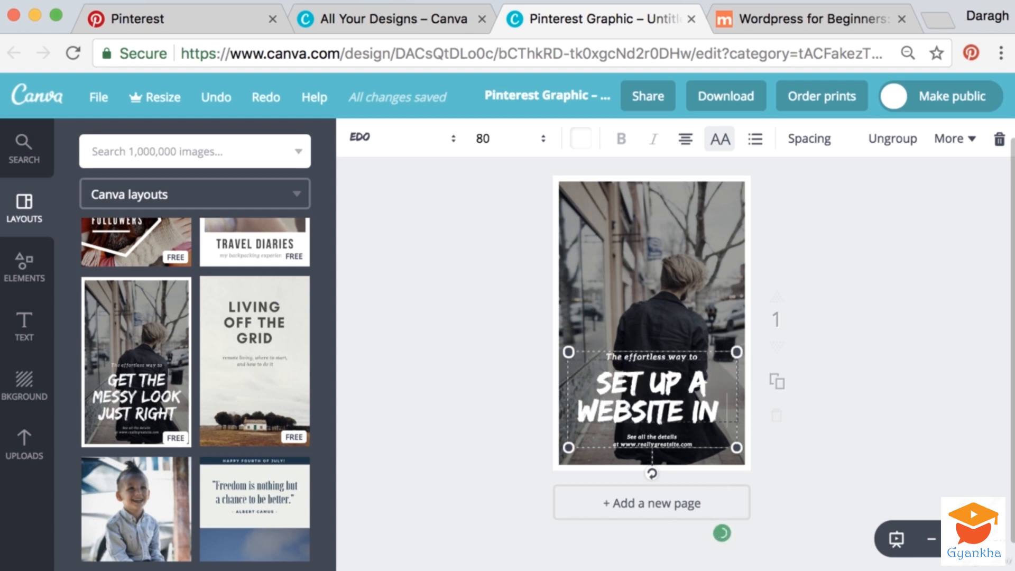
{"action": "type", "text": " 5 STEPS"}
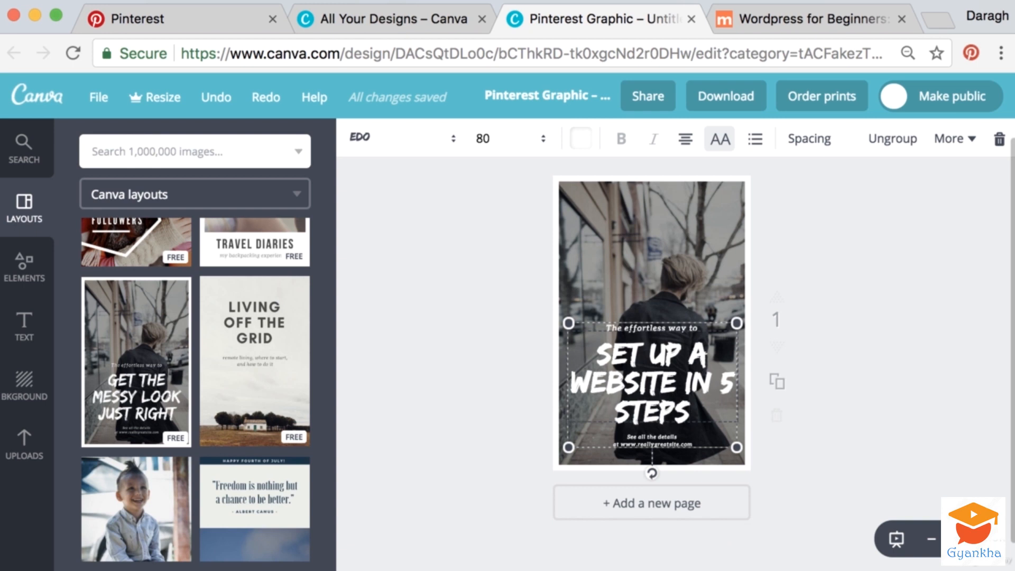
Replace the placeholder domain name in the web address below the headline with the site owner's name in lowercase
{"action": "left_click", "coordinate": [986, 540]}
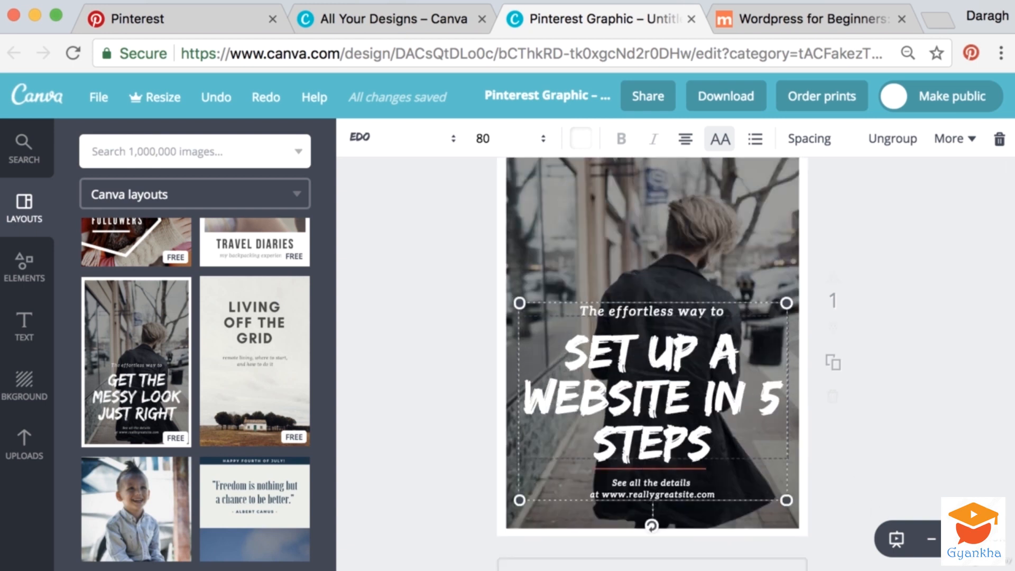
{"action": "left_click", "coordinate": [643, 496]}
{"action": "left_click_drag", "start_coordinate": [629, 495], "coordinate": [696, 495]}
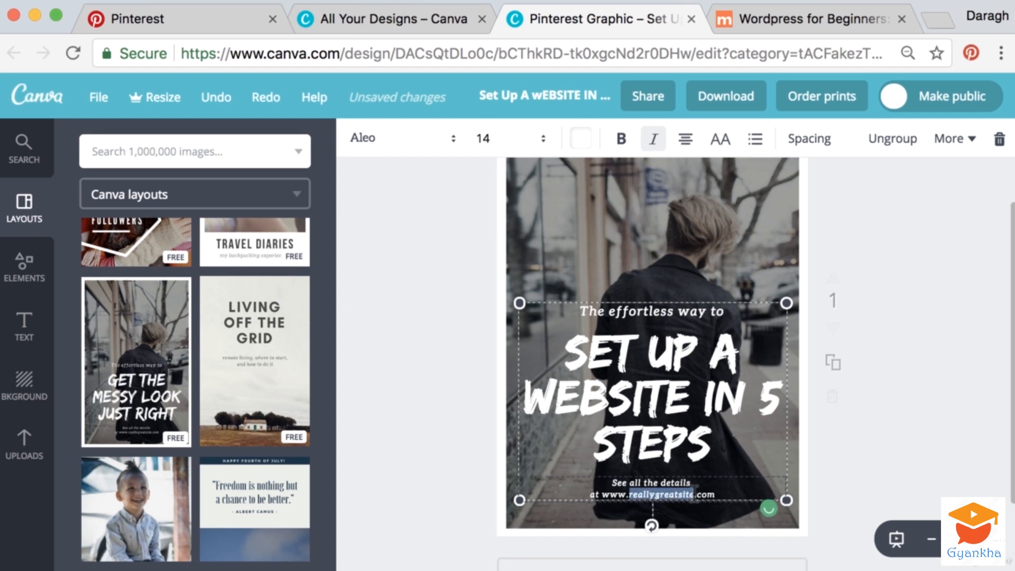
{"action": "type", "text": "DARAGH"}
{"action": "key", "text": "BackSpace"}
{"action": "key", "text": "BackSpace"}
{"action": "key", "text": "BackSpace"}
{"action": "key", "text": "BackSpace"}
{"action": "key", "text": "BackSpace"}
{"action": "key", "text": "BackSpace"}
{"action": "type", "text": "daraghwalsh"}
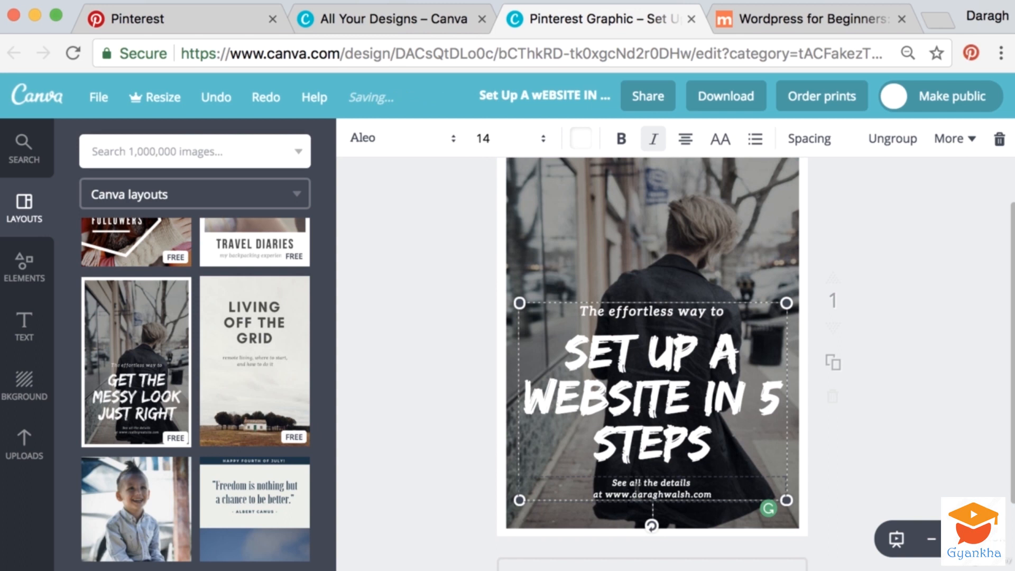
{"action": "left_click", "coordinate": [892, 458]}
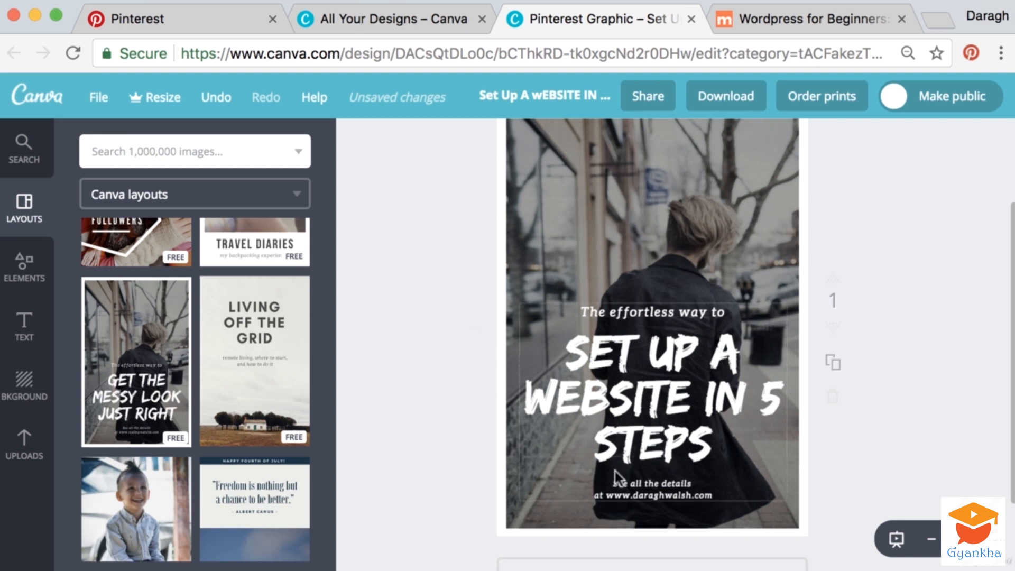
Delete the street photo behind the text from its frame
{"action": "scroll", "coordinate": [503, 361], "scroll_direction": "up", "scroll_amount": 3}
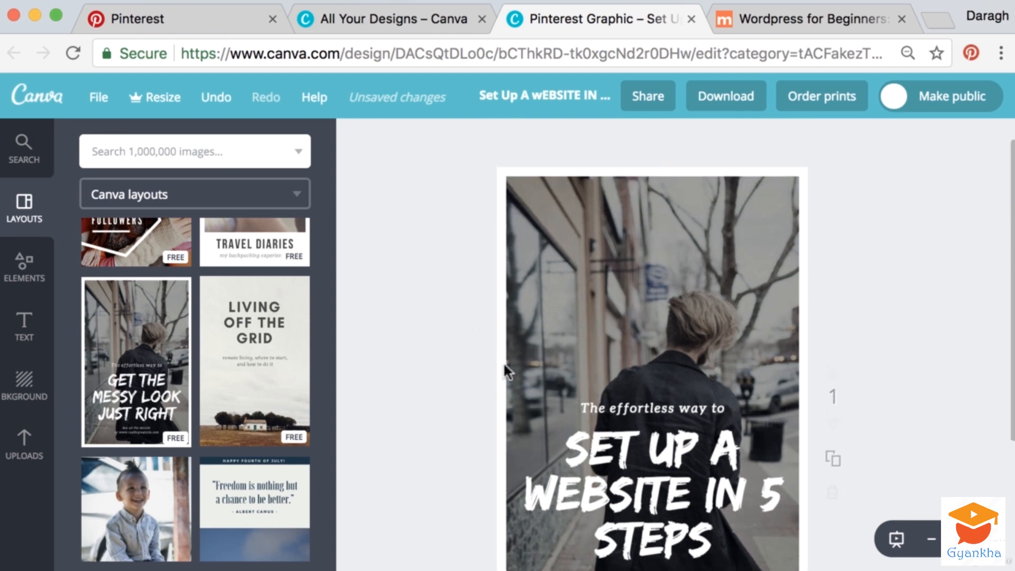
{"action": "left_click", "coordinate": [609, 328]}
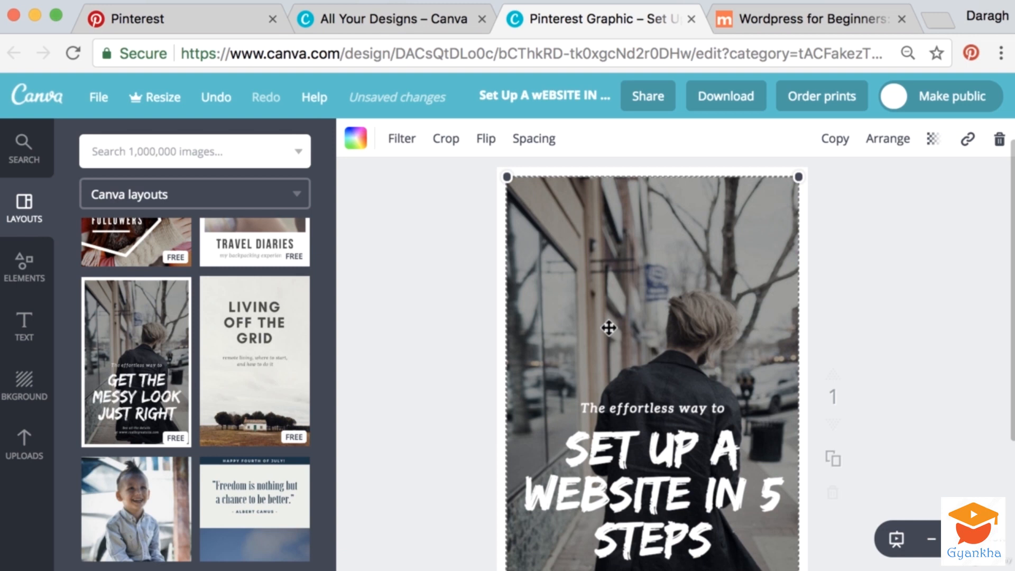
{"action": "key", "text": "Delete"}
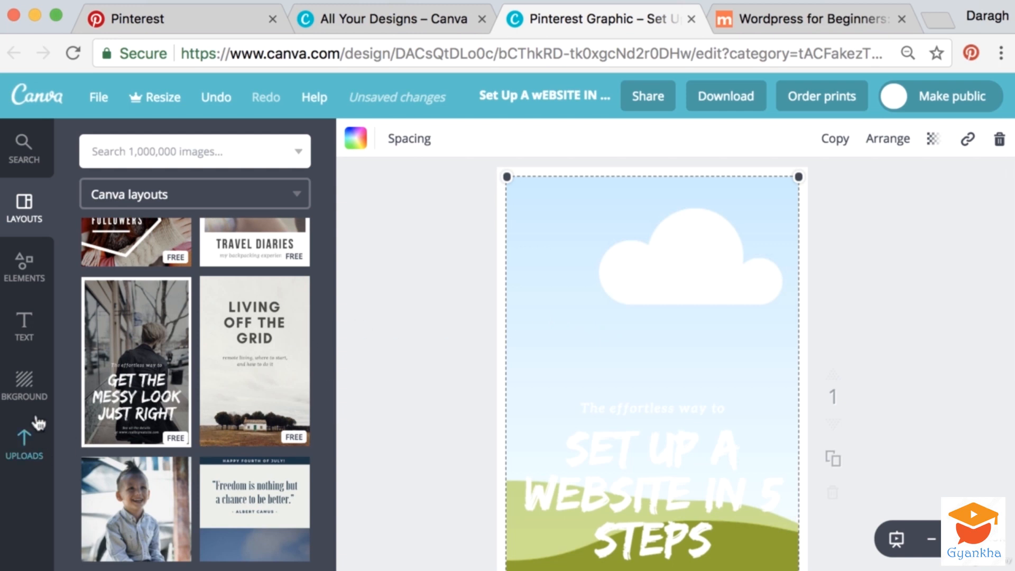
Fill the empty picture frame behind the text with the plain orange gradient image from the uploaded images
{"action": "left_click", "coordinate": [33, 398]}
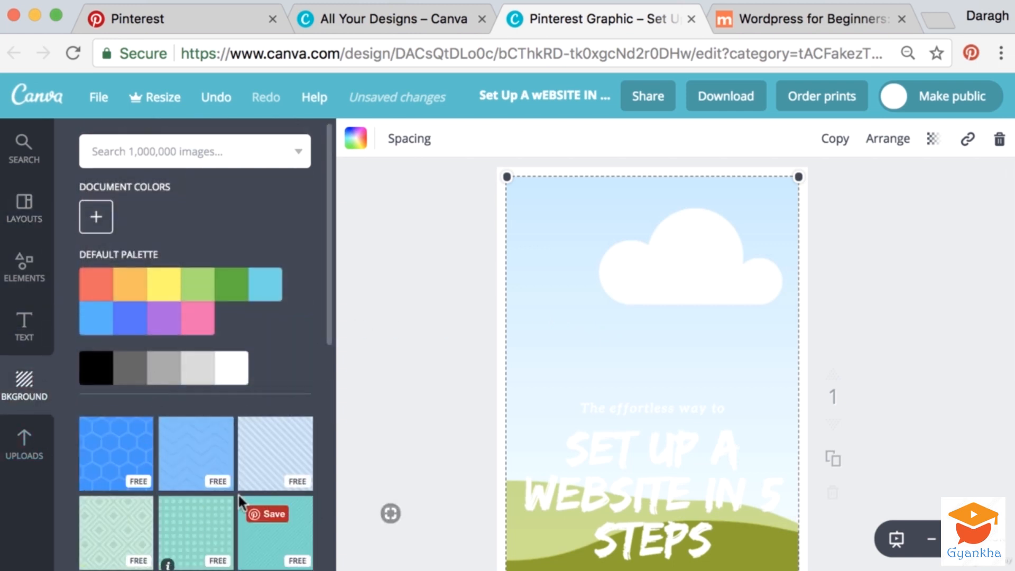
{"action": "left_click", "coordinate": [33, 463]}
{"action": "scroll", "coordinate": [267, 479], "scroll_direction": "down", "scroll_amount": 5}
{"action": "scroll", "coordinate": [267, 481], "scroll_direction": "down", "scroll_amount": 3}
{"action": "left_click_drag", "start_coordinate": [125, 324], "coordinate": [639, 351]}
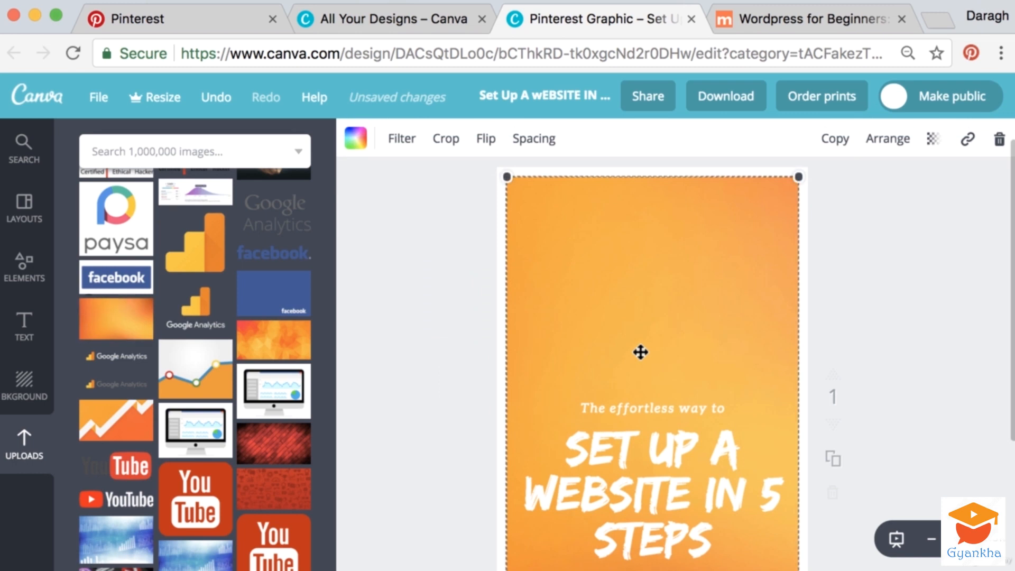
{"action": "left_click", "coordinate": [453, 344]}
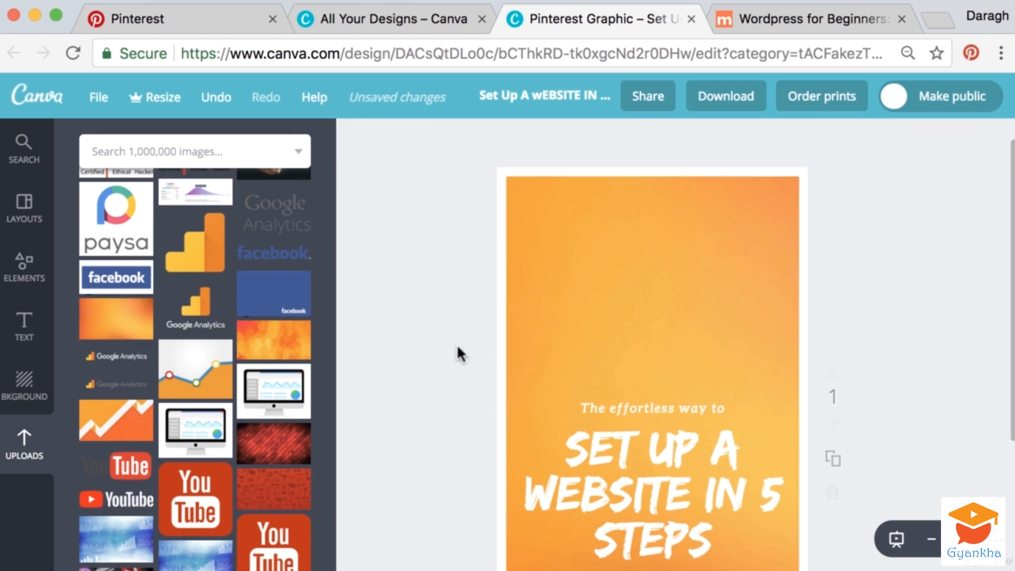
{"action": "scroll", "coordinate": [448, 356], "scroll_direction": "down", "scroll_amount": 3}
{"action": "scroll", "coordinate": [448, 356], "scroll_direction": "up", "scroll_amount": 2}
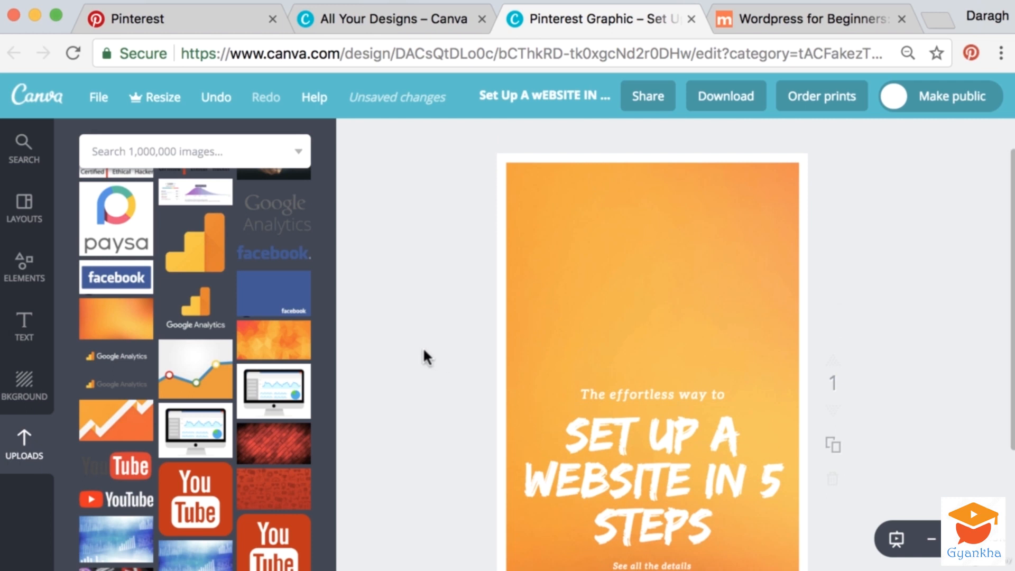
Search the image library for "wordpress" and place the free solid black WordPress logo centred above the text
{"action": "left_click", "coordinate": [161, 153]}
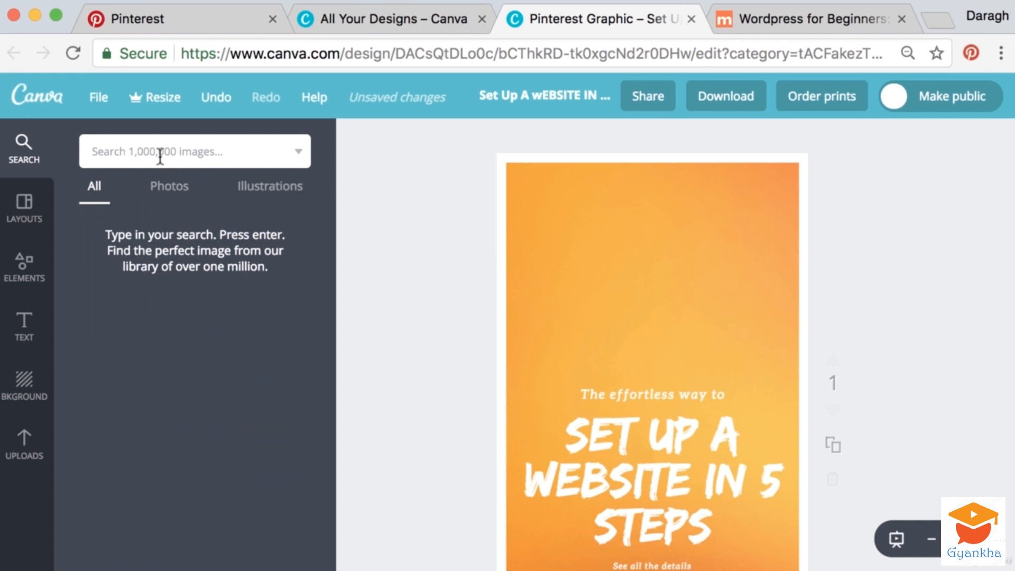
{"action": "type", "text": "wordpress"}
{"action": "key", "text": "Return"}
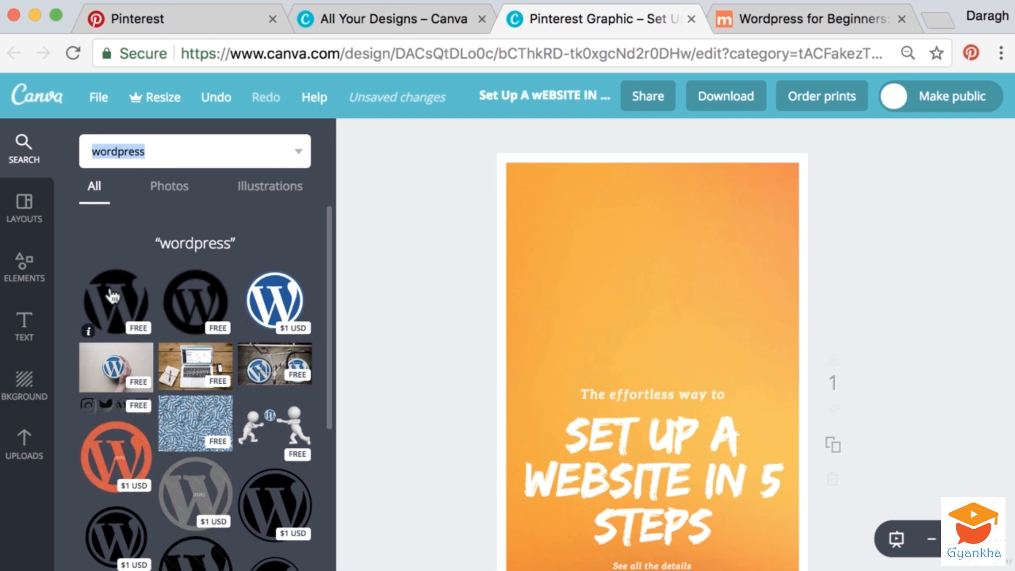
{"action": "left_click_drag", "start_coordinate": [113, 303], "coordinate": [768, 426]}
{"action": "left_click_drag", "start_coordinate": [685, 347], "coordinate": [669, 297]}
{"action": "left_click_drag", "start_coordinate": [649, 292], "coordinate": [652, 294]}
{"action": "left_click", "coordinate": [394, 305]}
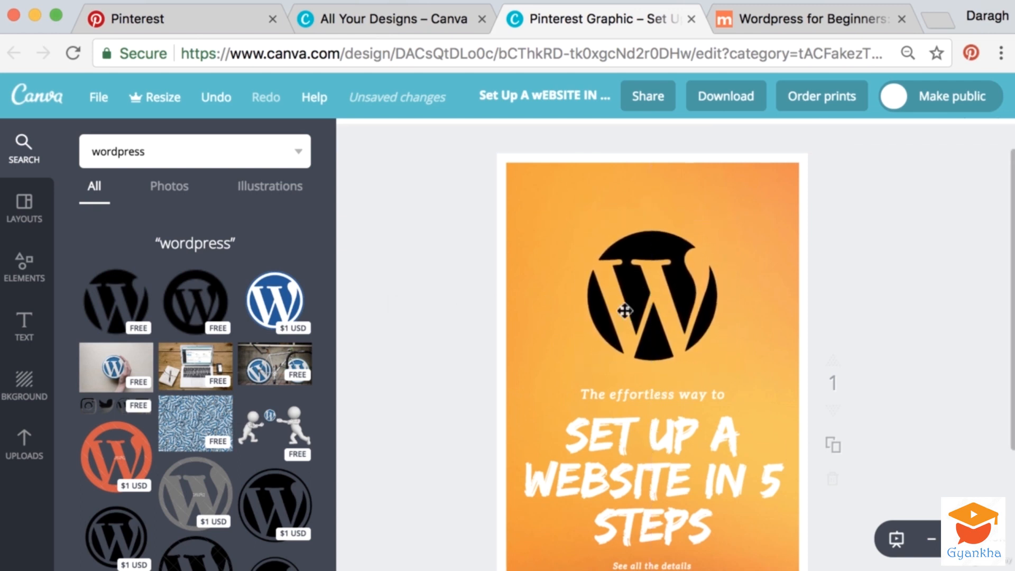
{"action": "scroll", "coordinate": [886, 352], "scroll_direction": "down", "scroll_amount": 4}
{"action": "scroll", "coordinate": [887, 352], "scroll_direction": "up", "scroll_amount": 2}
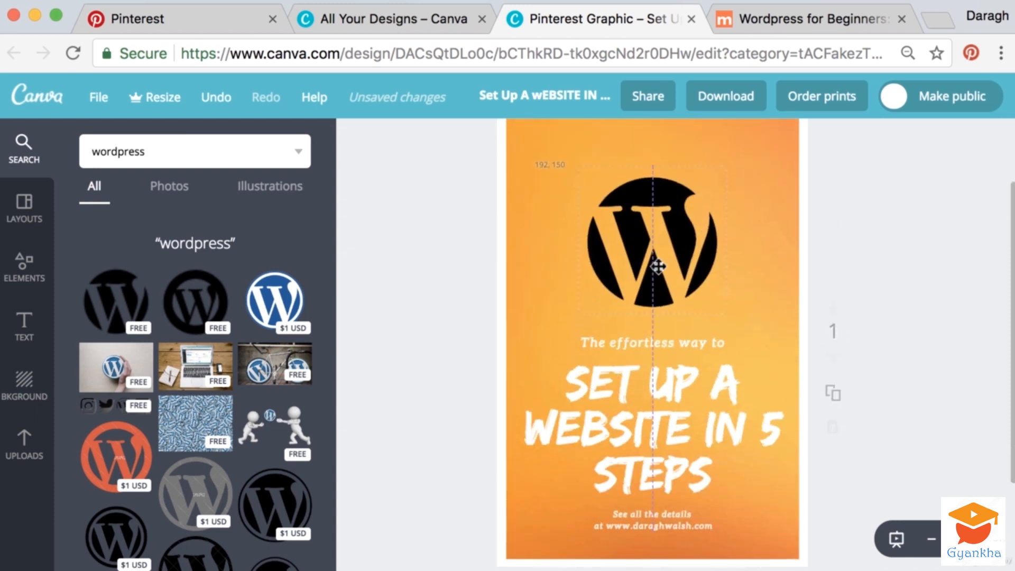
{"action": "scroll", "coordinate": [808, 331], "scroll_direction": "up", "scroll_amount": 1}
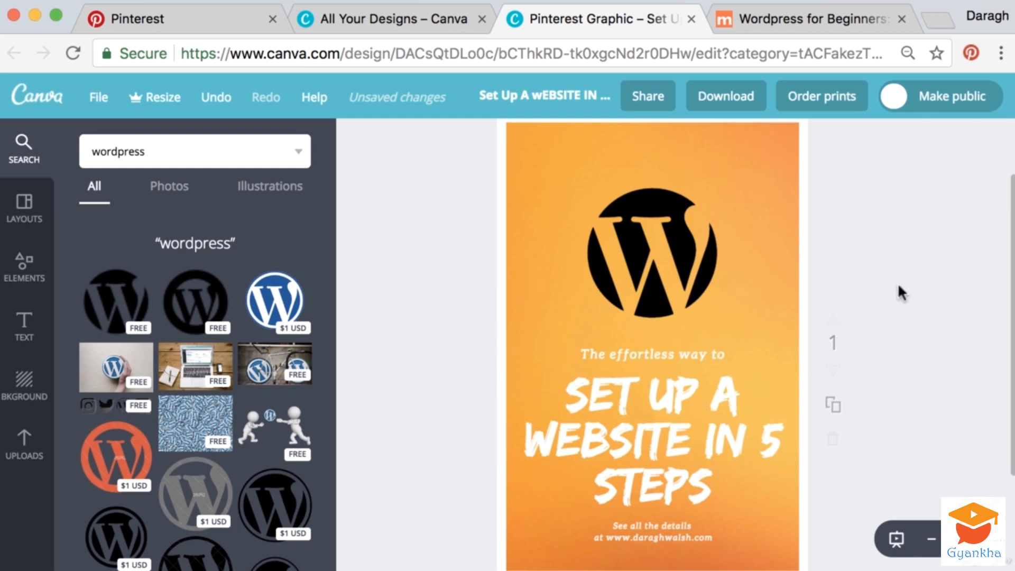
Download the graphic with white text as a PNG and close the download message
{"action": "left_click", "coordinate": [732, 97]}
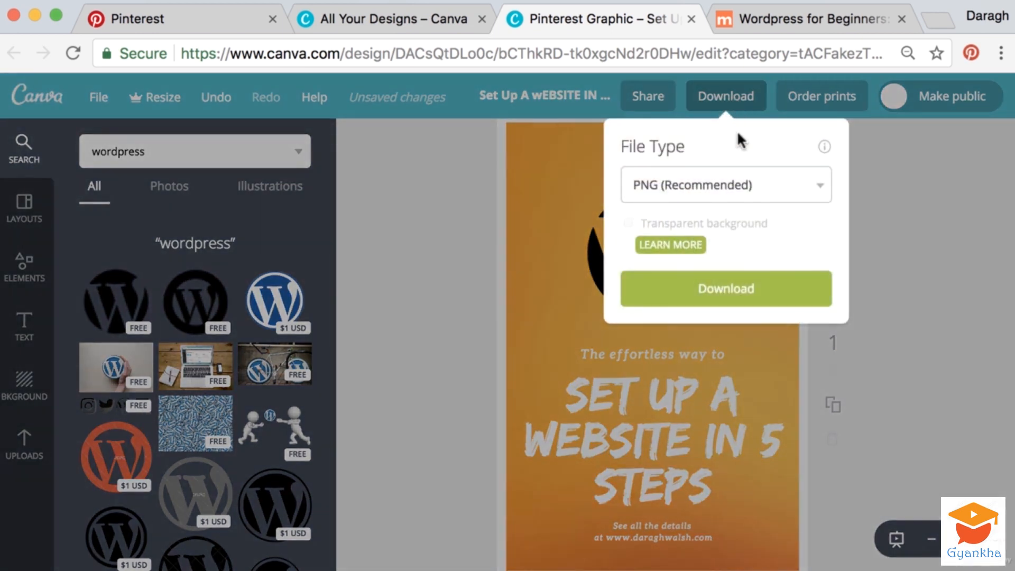
{"action": "left_click", "coordinate": [731, 304]}
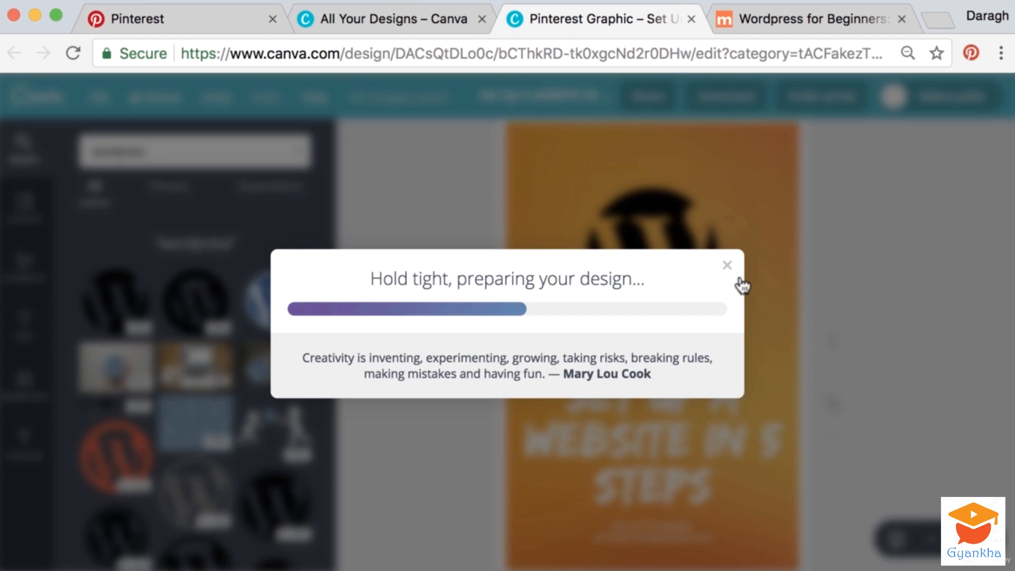
{"action": "left_click", "coordinate": [728, 238]}
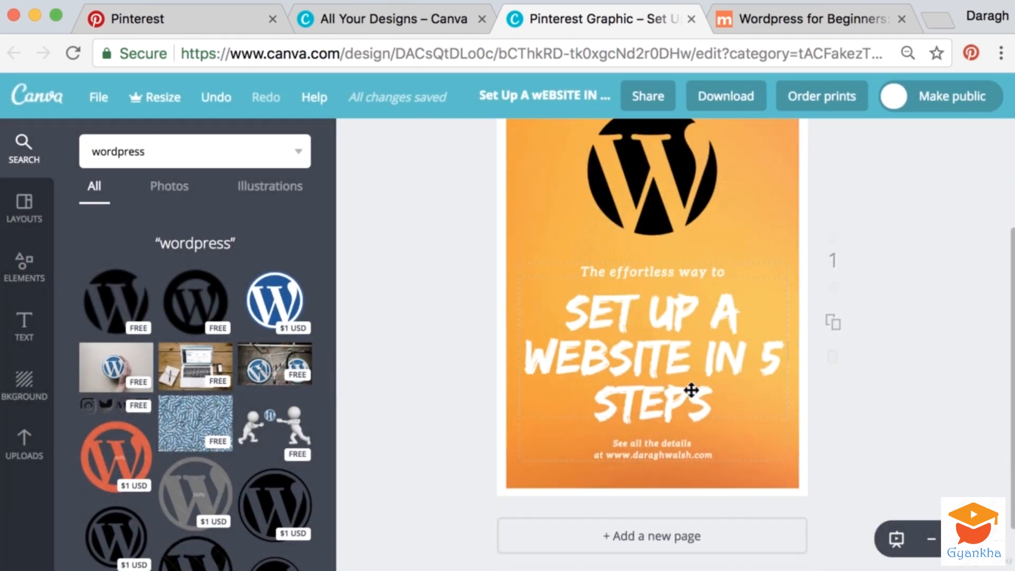
Change the colour of the headline "SET UP A WEBSITE IN 5 STEPS" to black
{"action": "left_click", "coordinate": [689, 390]}
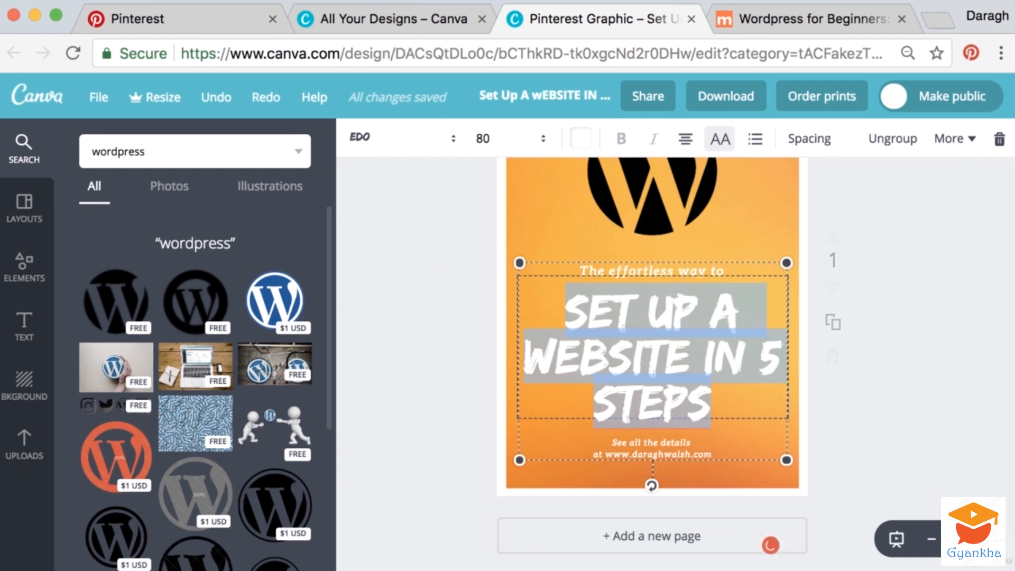
{"action": "left_click", "coordinate": [23, 325]}
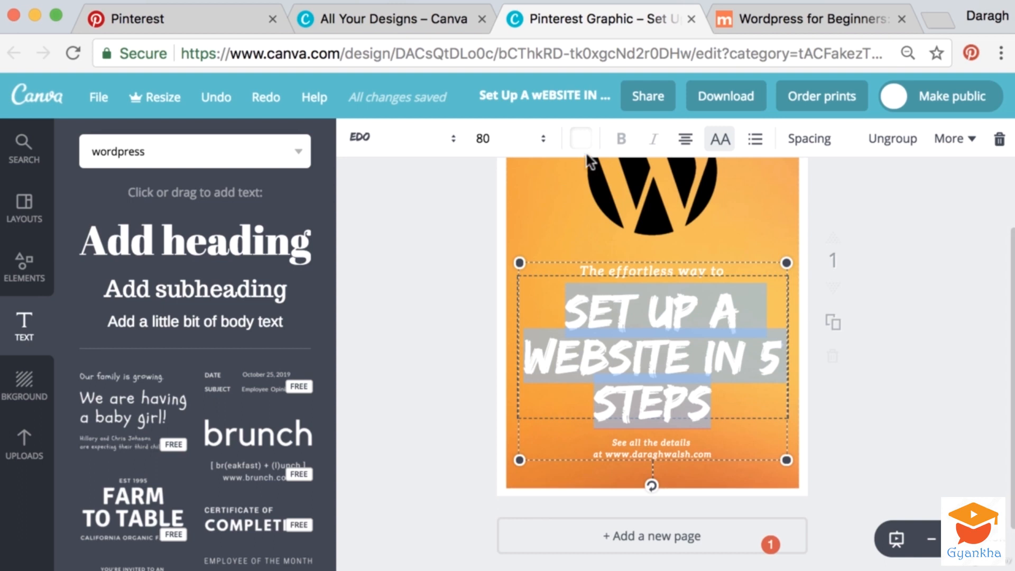
{"action": "left_click", "coordinate": [580, 139]}
{"action": "left_click", "coordinate": [593, 370]}
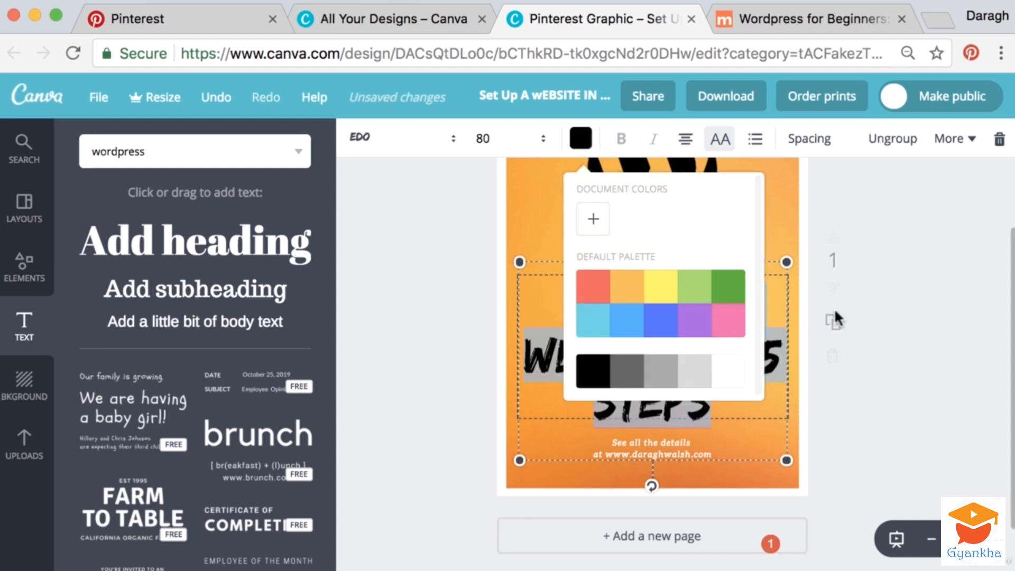
{"action": "left_click", "coordinate": [865, 310]}
Recolour the intro line "The effortless way to" above the headline black
{"action": "left_click", "coordinate": [650, 268]}
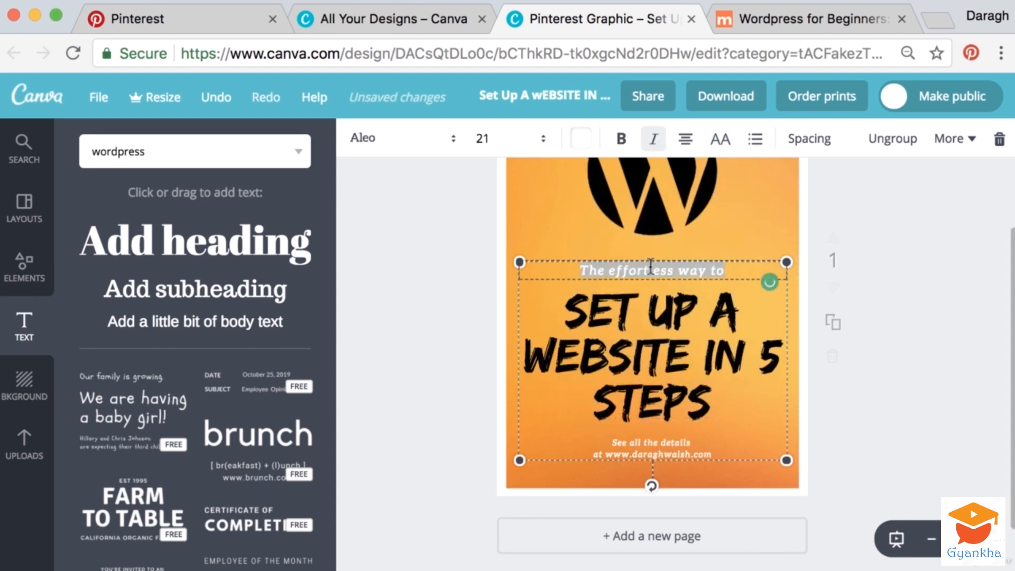
{"action": "left_click", "coordinate": [581, 138]}
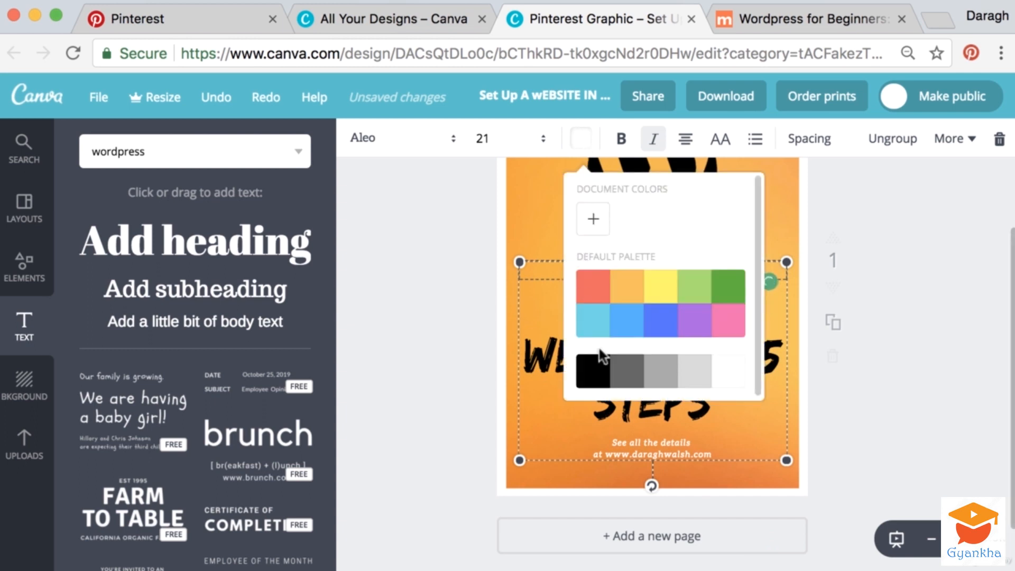
{"action": "left_click", "coordinate": [595, 372]}
Recolour both lines below the headline, "See all the details" and the web address, black
{"action": "left_click", "coordinate": [665, 448]}
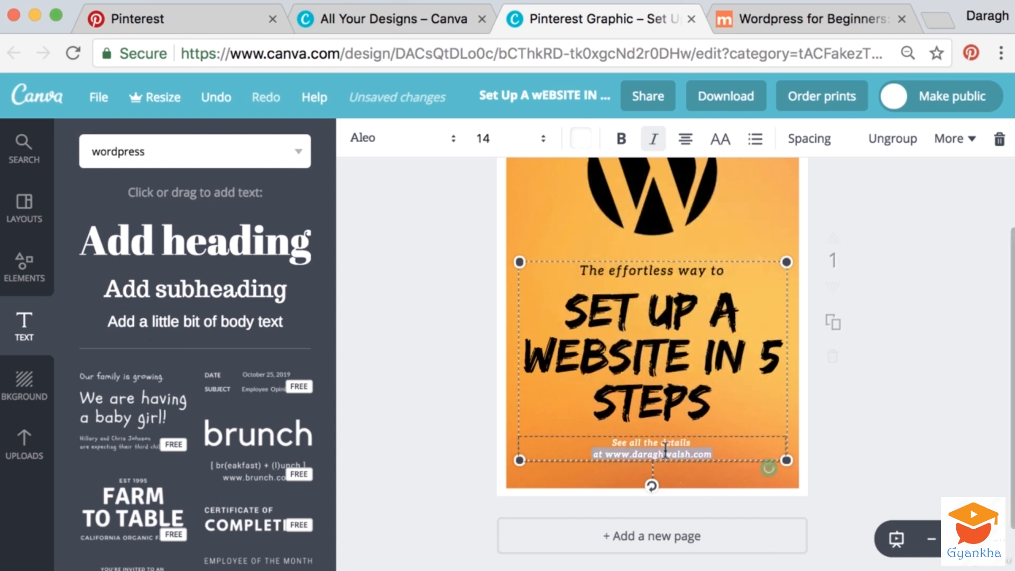
{"action": "left_click", "coordinate": [736, 448]}
{"action": "left_click_drag", "start_coordinate": [681, 448], "coordinate": [608, 442]}
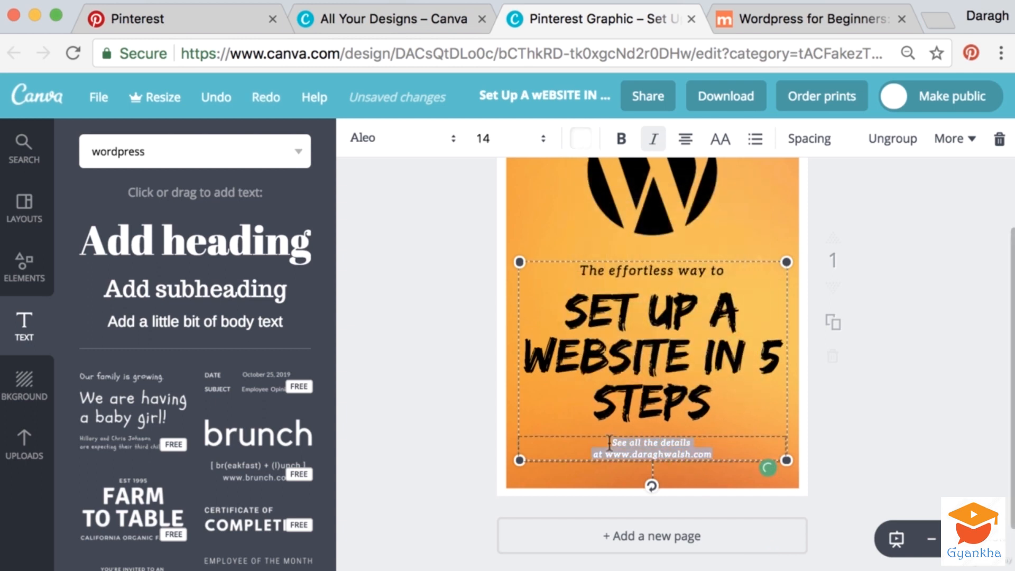
{"action": "left_click", "coordinate": [581, 139]}
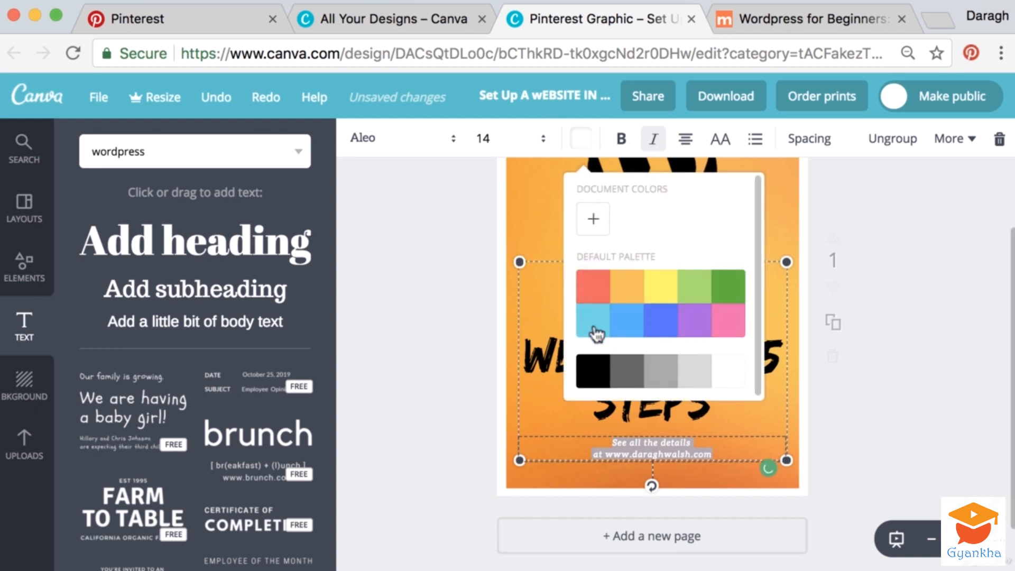
{"action": "left_click", "coordinate": [587, 367]}
{"action": "left_click", "coordinate": [465, 284]}
Move the WordPress logo and the text group slightly higher on the graphic, keeping both centred
{"action": "scroll", "coordinate": [478, 284], "scroll_direction": "up", "scroll_amount": 2}
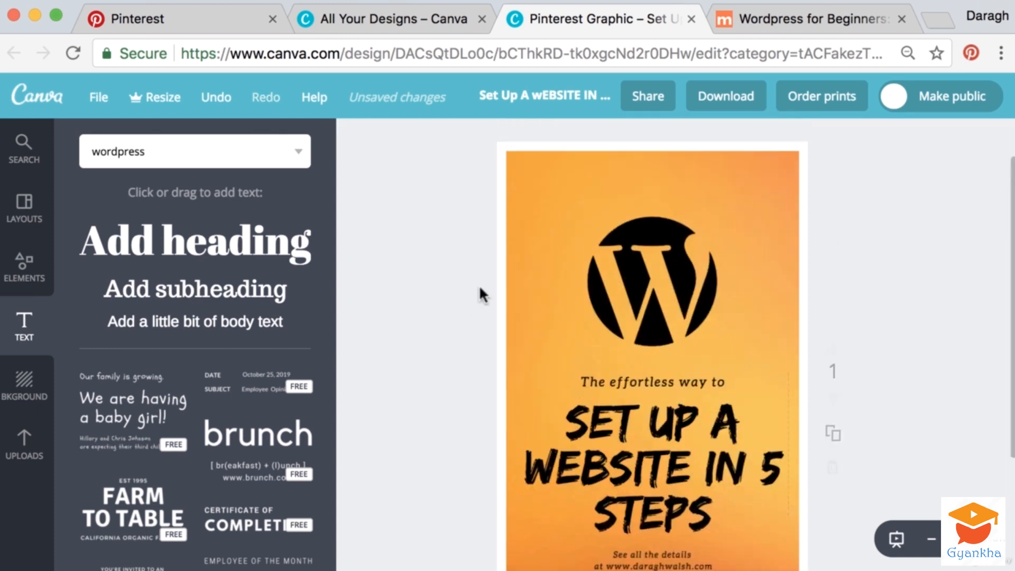
{"action": "left_click_drag", "start_coordinate": [684, 243], "coordinate": [667, 233]}
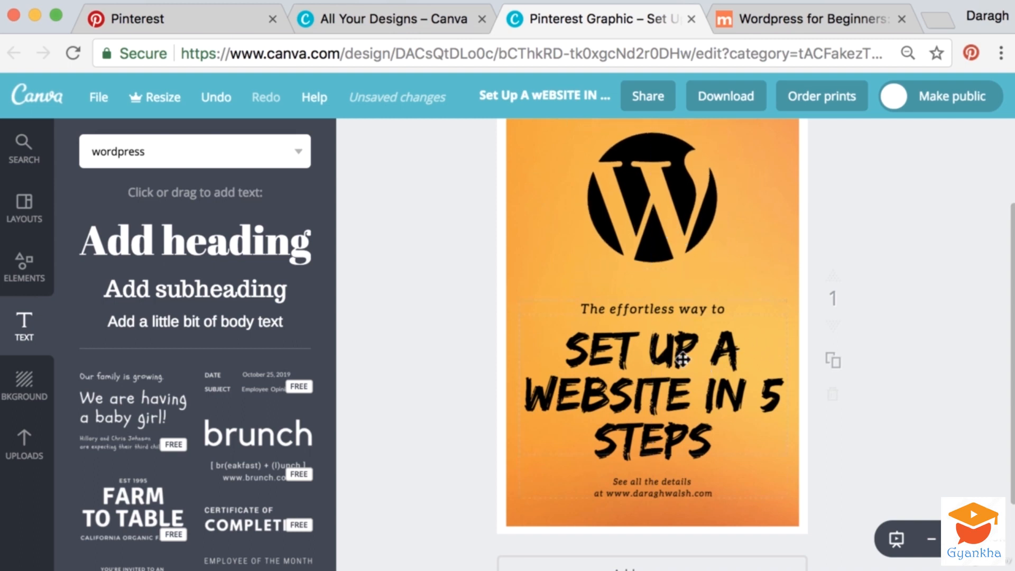
{"action": "left_click_drag", "start_coordinate": [577, 284], "coordinate": [558, 292]}
{"action": "left_click_drag", "start_coordinate": [661, 307], "coordinate": [662, 292]}
{"action": "scroll", "coordinate": [433, 317], "scroll_direction": "up", "scroll_amount": 3}
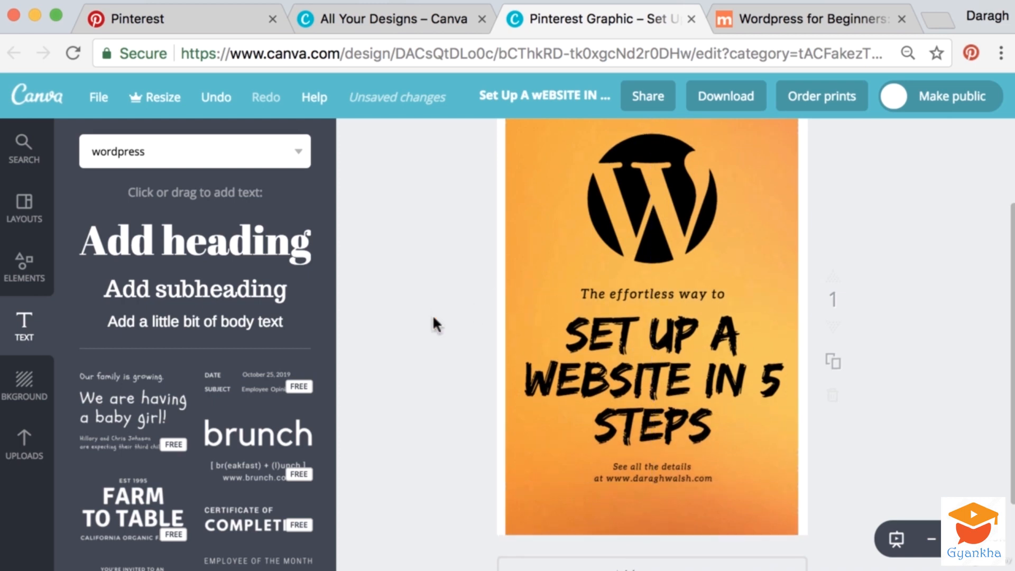
Download the graphic with the black text as a PNG file
{"action": "scroll", "coordinate": [433, 317], "scroll_direction": "down", "scroll_amount": 2}
{"action": "scroll", "coordinate": [433, 317], "scroll_direction": "up", "scroll_amount": 1}
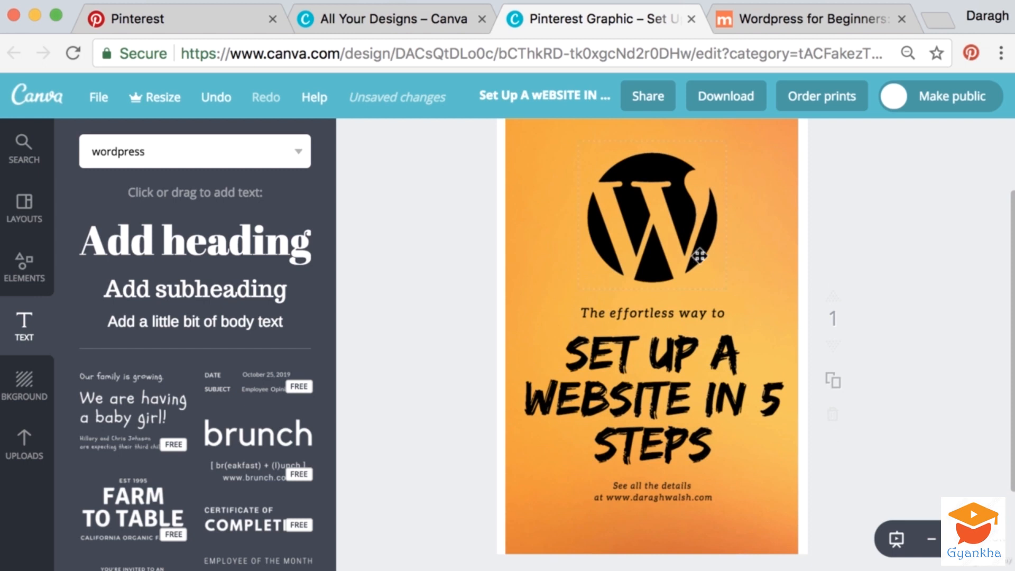
{"action": "left_click", "coordinate": [728, 99]}
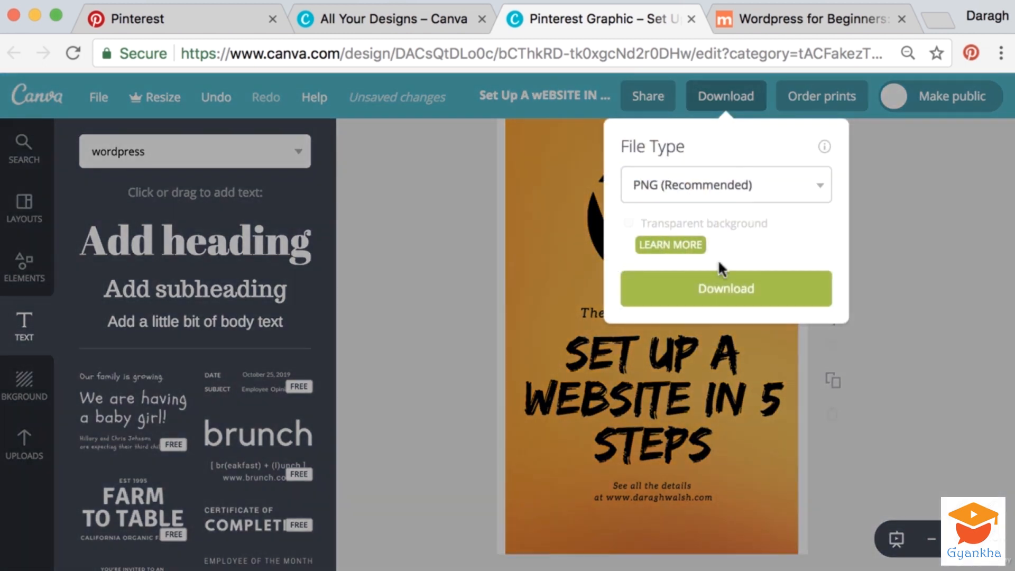
{"action": "left_click", "coordinate": [718, 287]}
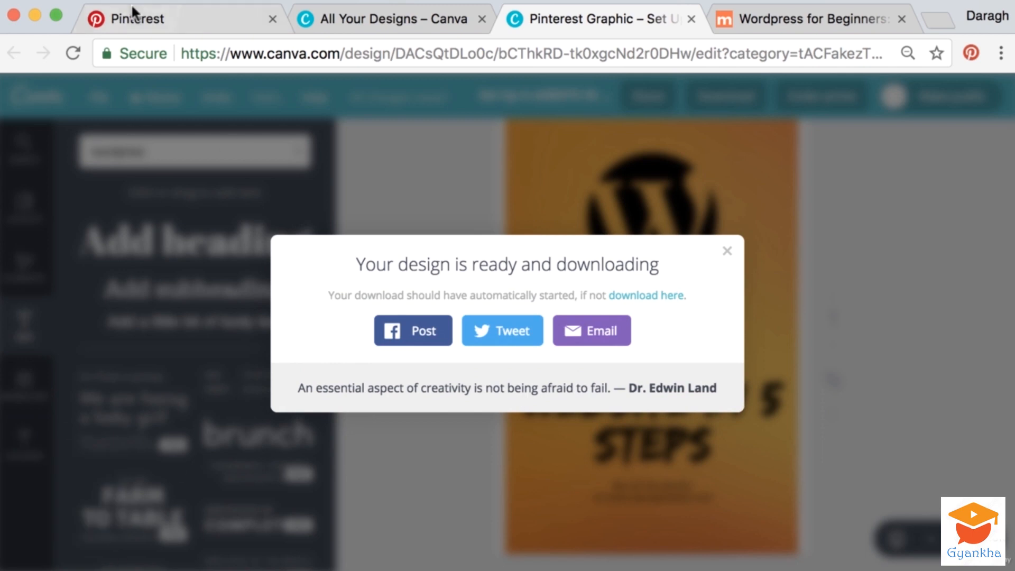
Switch to Pinterest, open the account's own profile and start a new Pin saved from the device
{"action": "left_click", "coordinate": [164, 19]}
{"action": "left_click", "coordinate": [986, 100]}
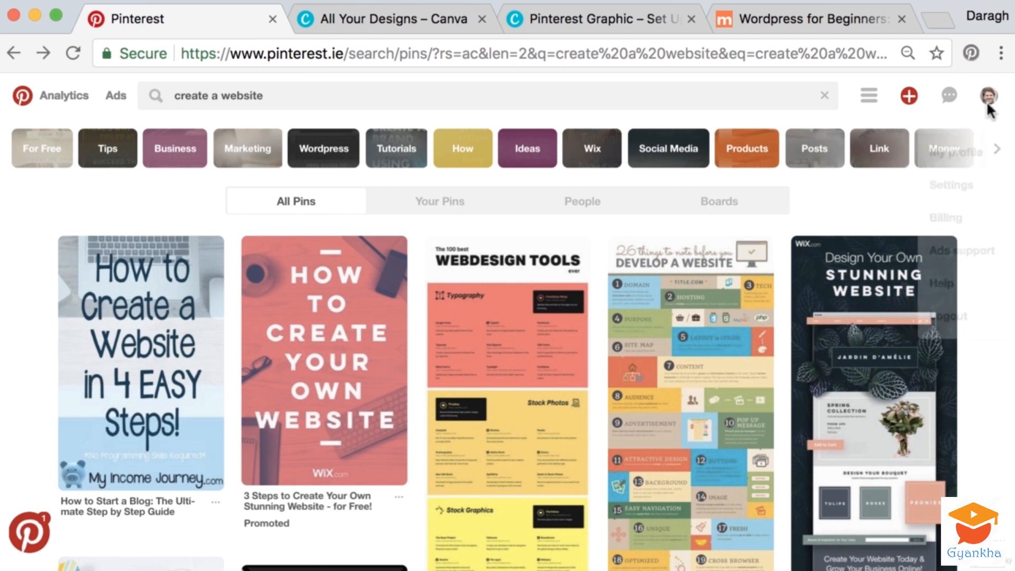
{"action": "left_click", "coordinate": [969, 135]}
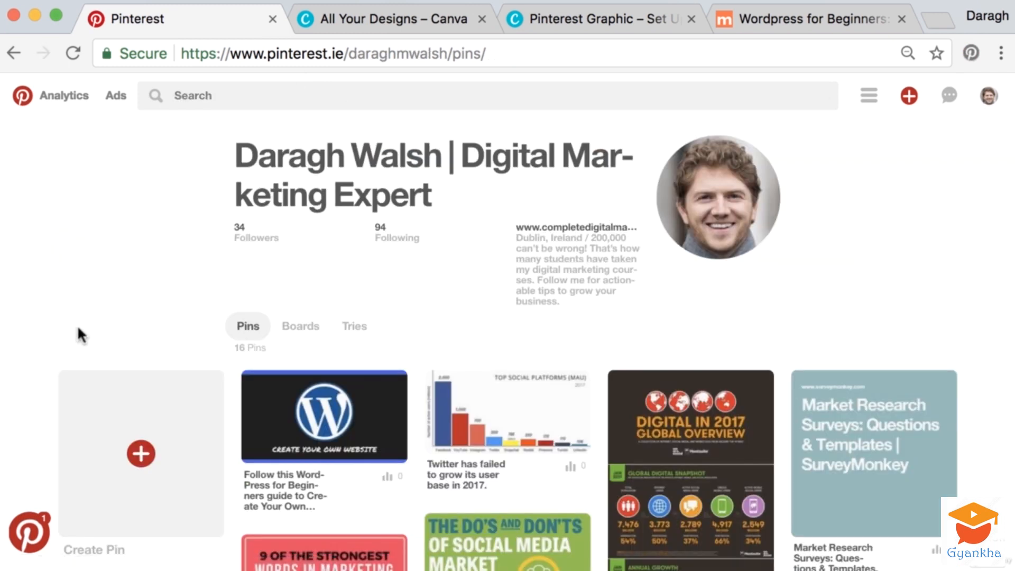
{"action": "scroll", "coordinate": [95, 338], "scroll_direction": "down", "scroll_amount": 3}
{"action": "left_click", "coordinate": [140, 371]}
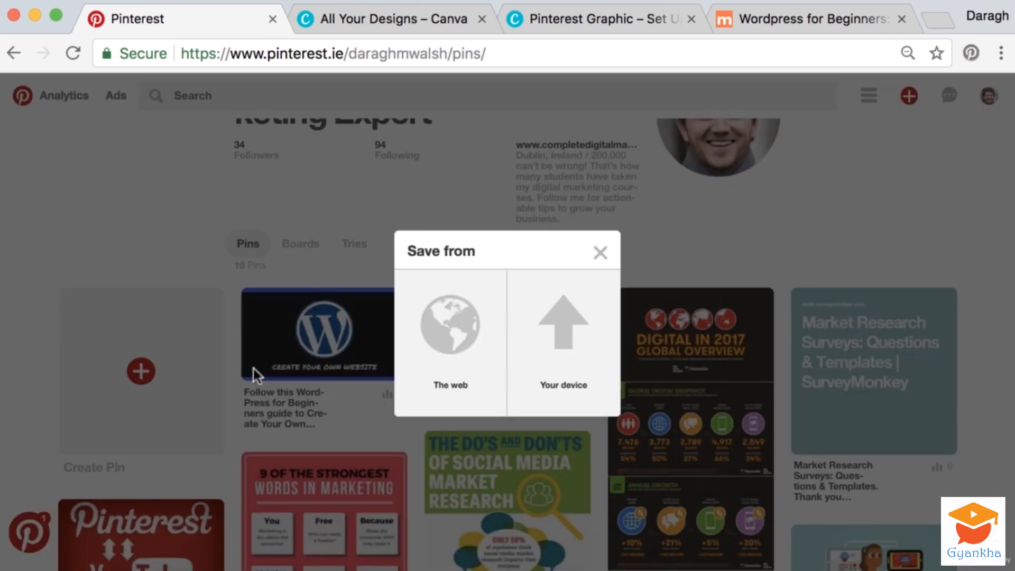
{"action": "left_click", "coordinate": [564, 344]}
Upload "Set Up A wEBSITE IN 5 sTEPS1 (1).png" from the Desktop as the Pin image
{"action": "left_click", "coordinate": [652, 308]}
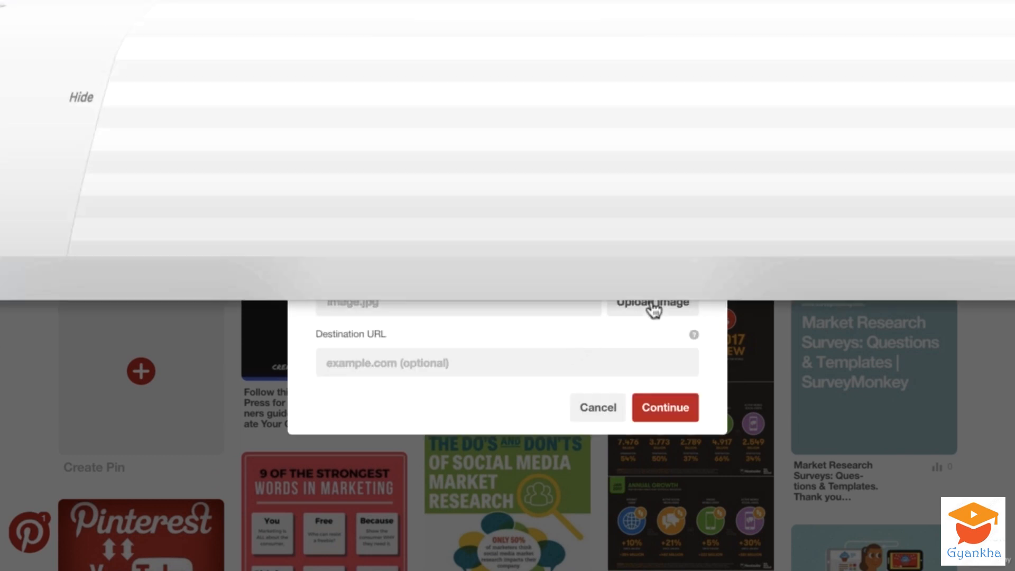
{"action": "left_click", "coordinate": [186, 94]}
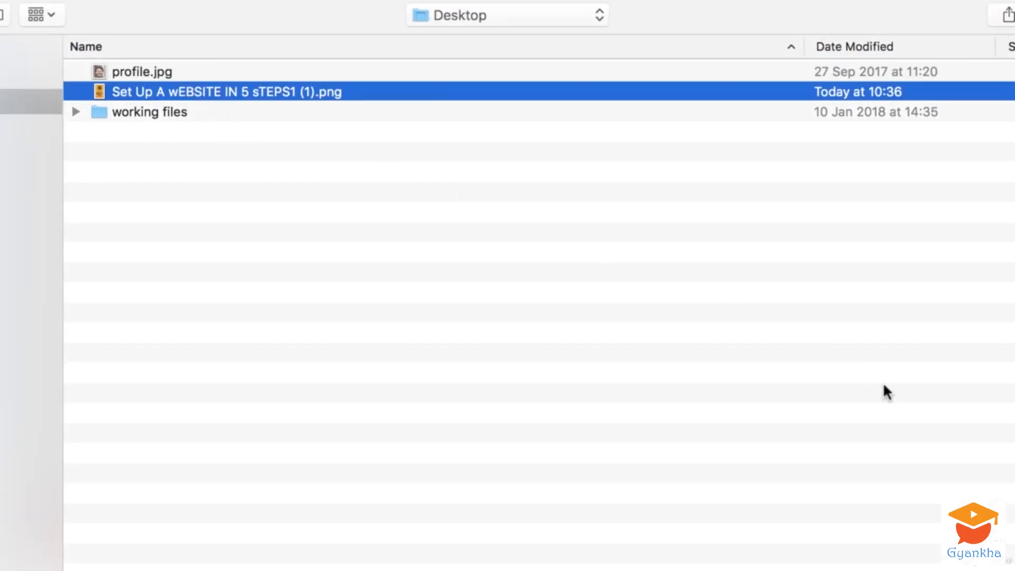
{"action": "key", "text": "Return"}
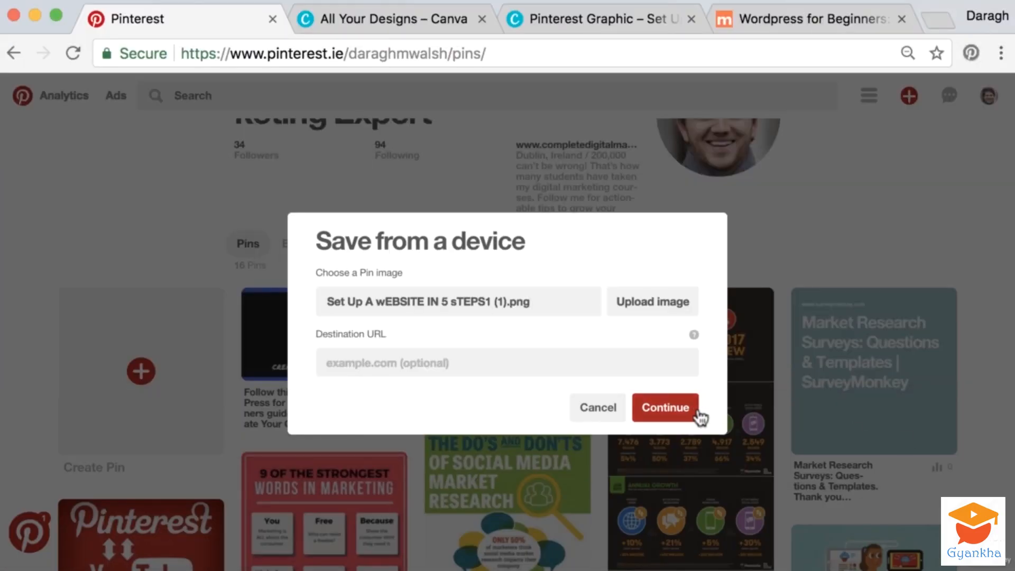
{"action": "left_click", "coordinate": [791, 17]}
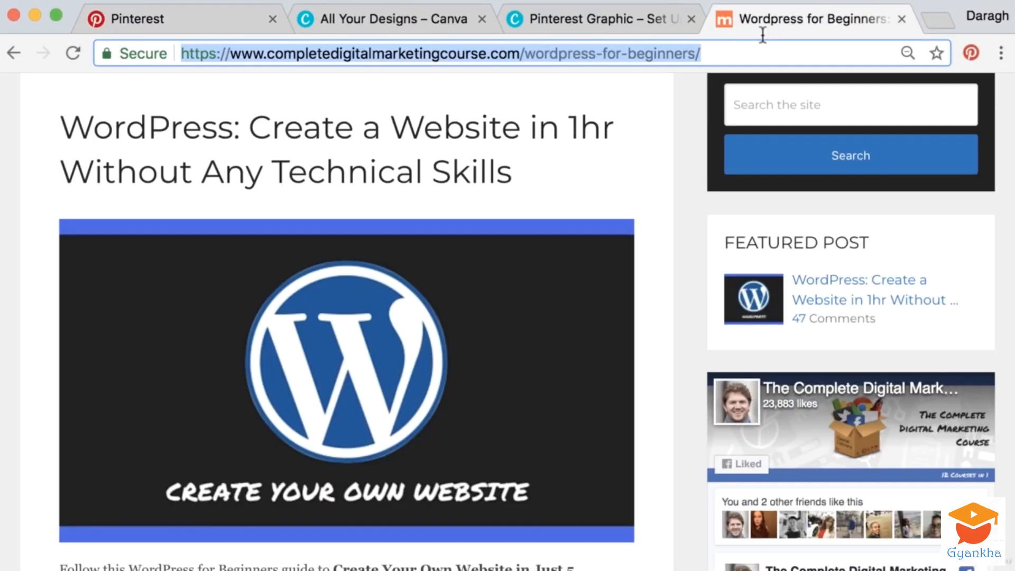
{"action": "left_click", "coordinate": [222, 15]}
{"action": "left_click", "coordinate": [454, 360]}
{"action": "type", "text": "https://www.completedigitalmarketingcourse.com/wordpress-for-beginners/"}
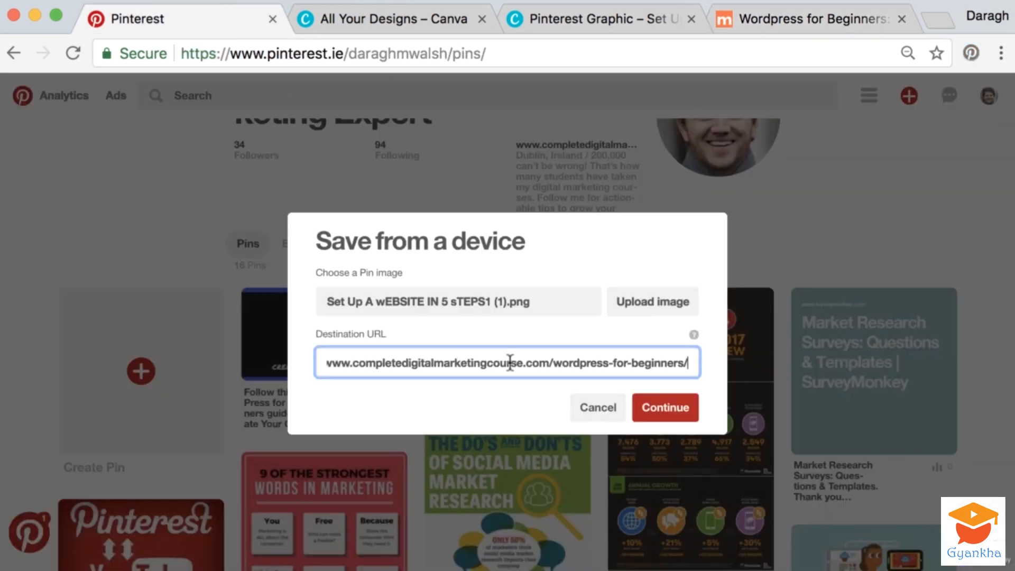
{"action": "left_click", "coordinate": [660, 411]}
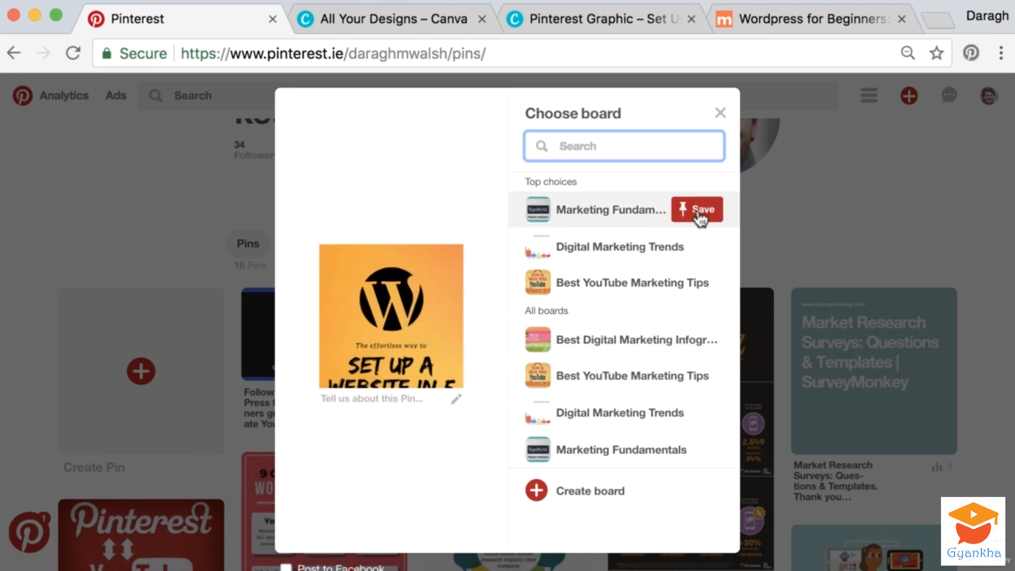
Save the Pin to the Marketing Fundamentals board and open the saved Pin's page
{"action": "left_click", "coordinate": [699, 211]}
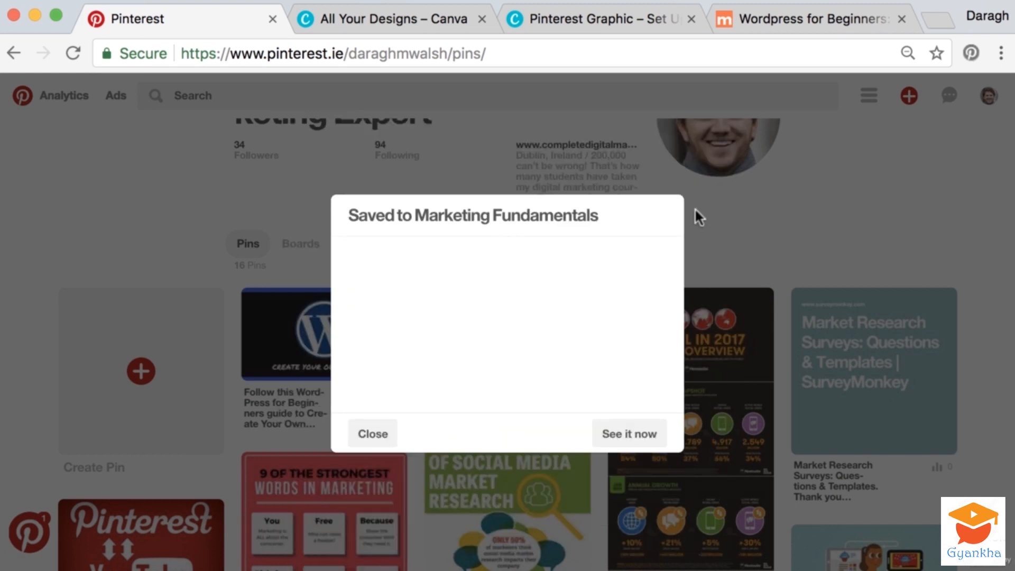
{"action": "scroll", "coordinate": [590, 280], "scroll_direction": "up", "scroll_amount": 5}
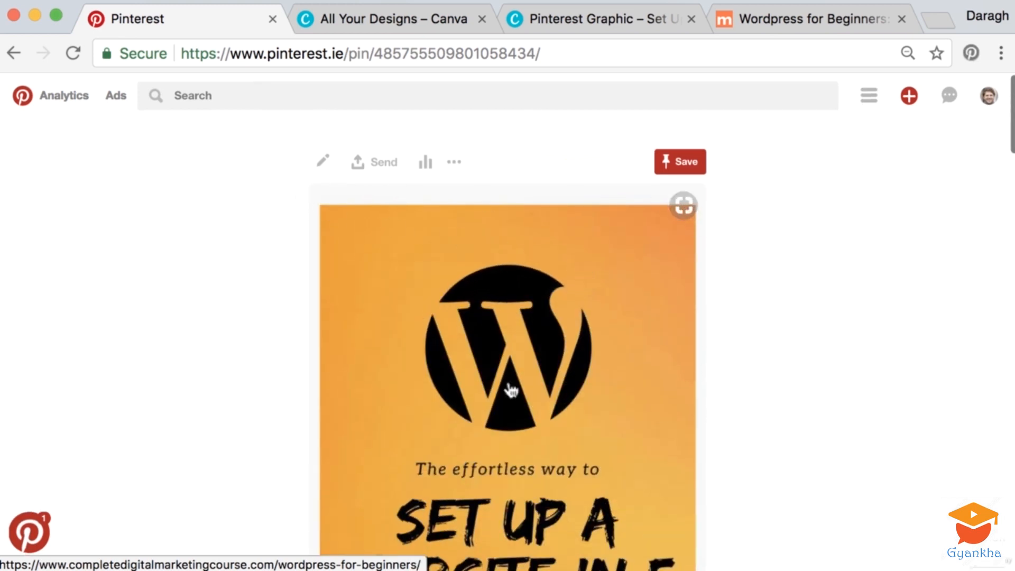
Return to the account's own profile and view the new WordPress graphic among its Pins
{"action": "left_click", "coordinate": [991, 109]}
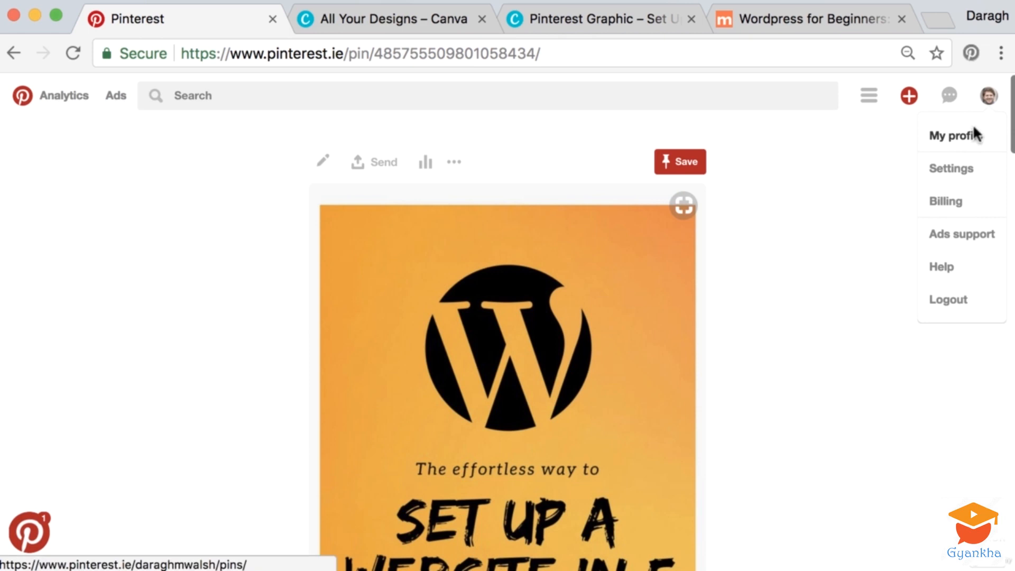
{"action": "left_click", "coordinate": [974, 132]}
{"action": "scroll", "coordinate": [278, 320], "scroll_direction": "down", "scroll_amount": 5}
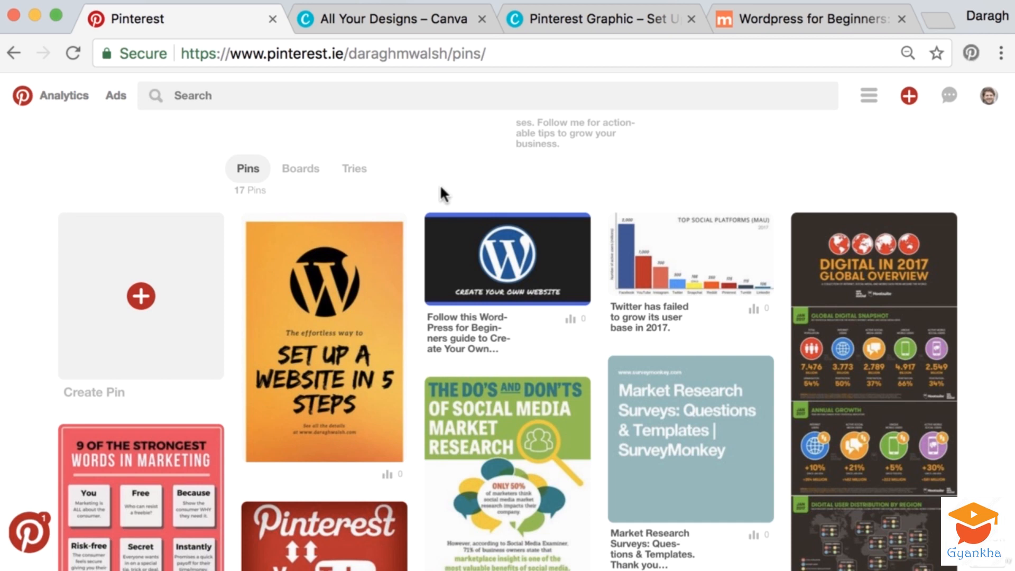
{"action": "left_click", "coordinate": [424, 24]}
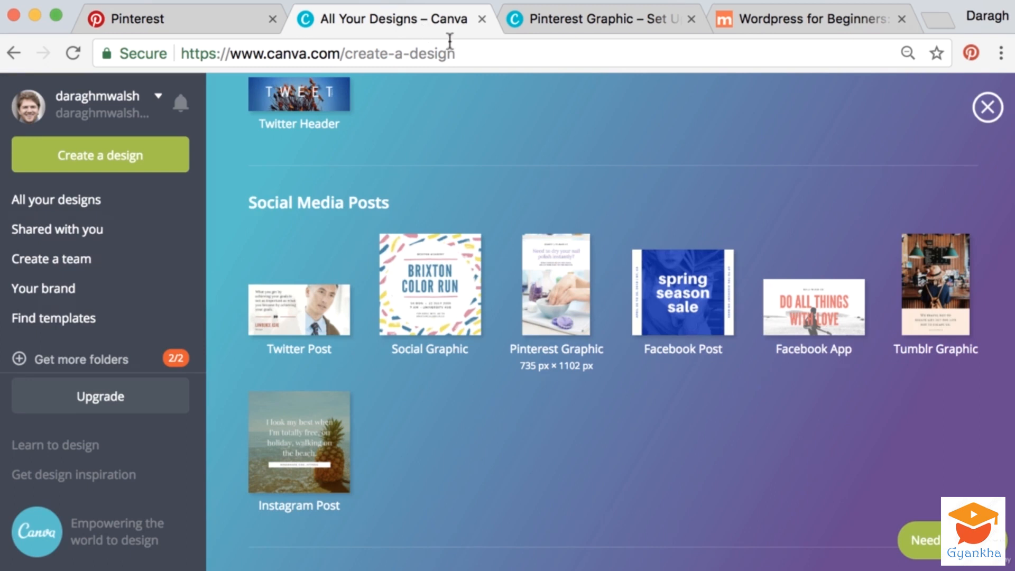
{"action": "left_click", "coordinate": [219, 18]}
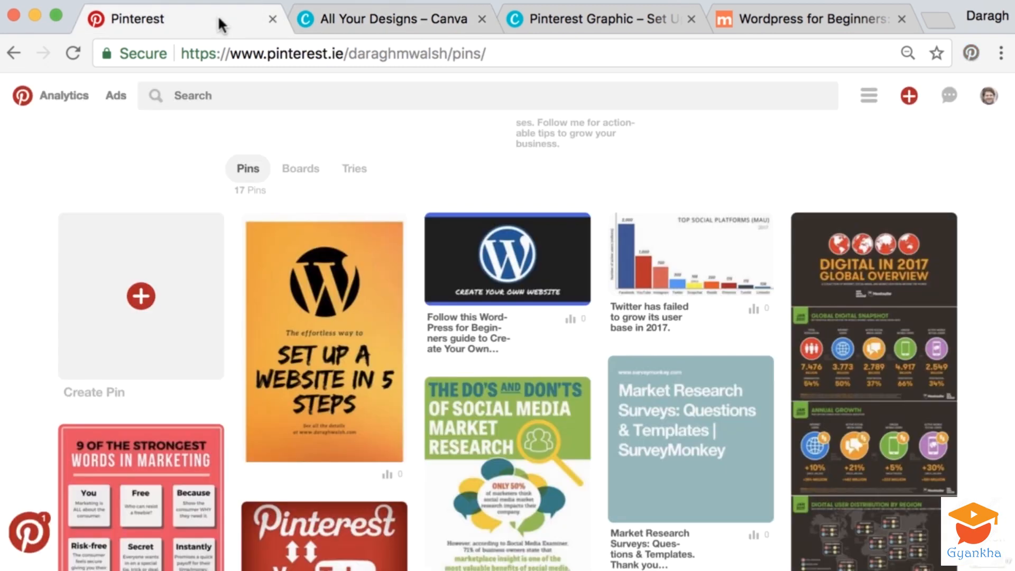